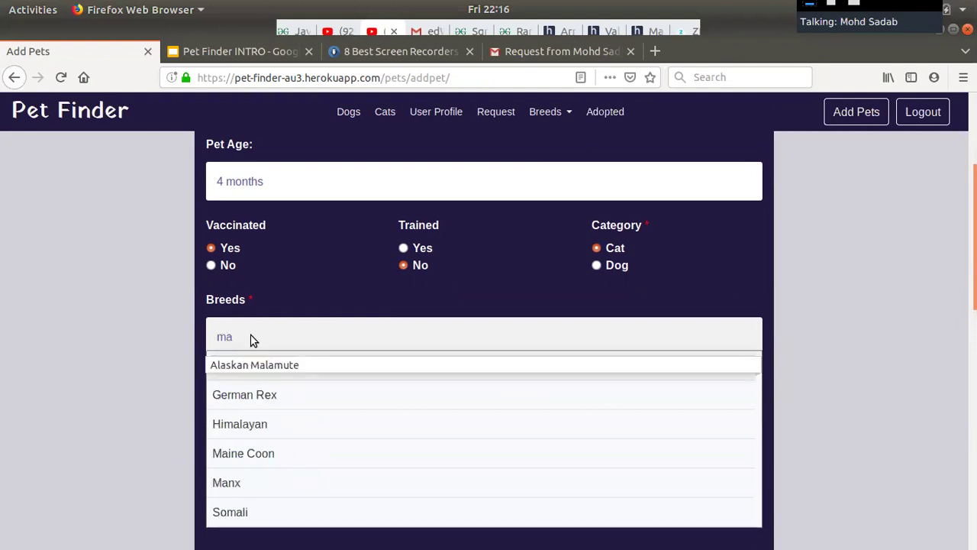
Choose Burmese as the pet's breed from the breed suggestions.
{"action": "left_click", "coordinate": [252, 339]}
{"action": "left_click", "coordinate": [295, 341]}
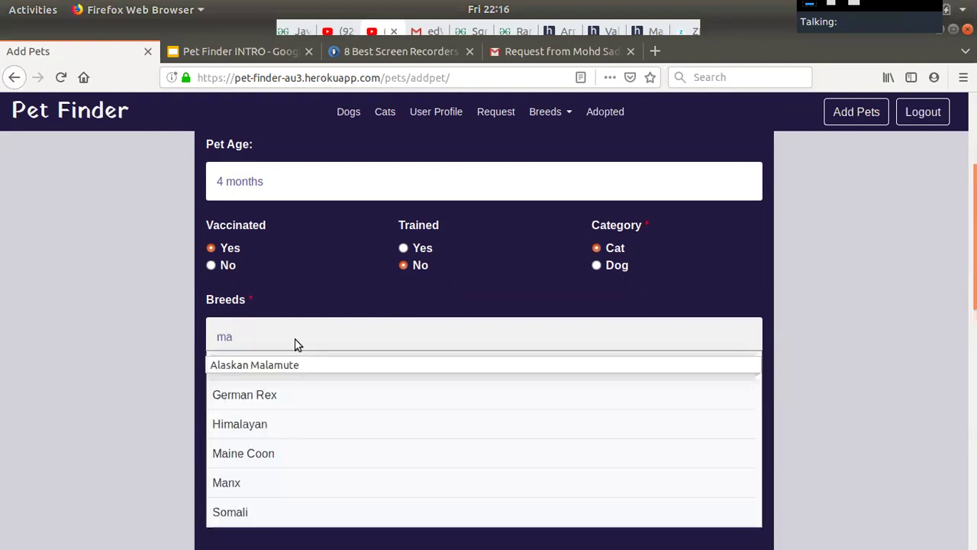
{"action": "scroll", "coordinate": [294, 465], "scroll_direction": "down", "scroll_amount": 4}
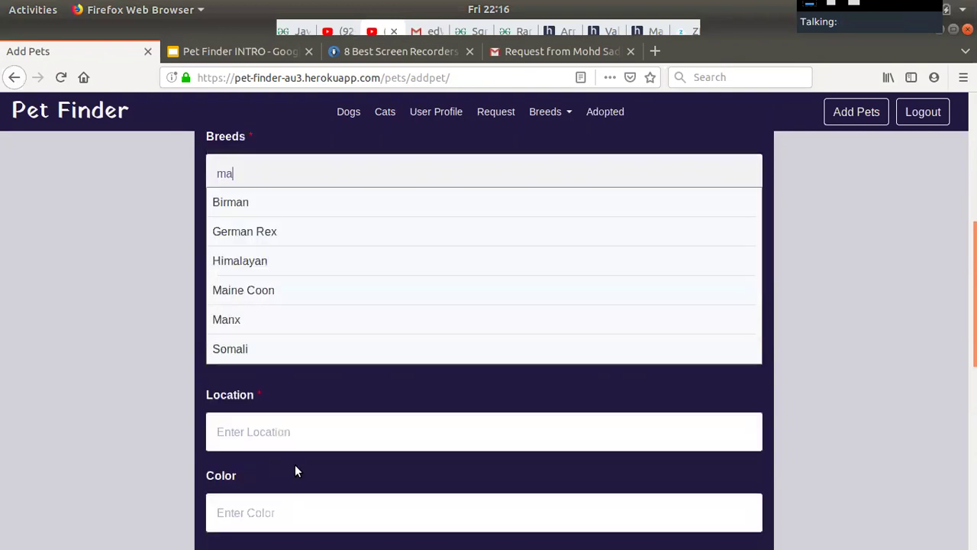
{"action": "scroll", "coordinate": [438, 218], "scroll_direction": "up", "scroll_amount": 1}
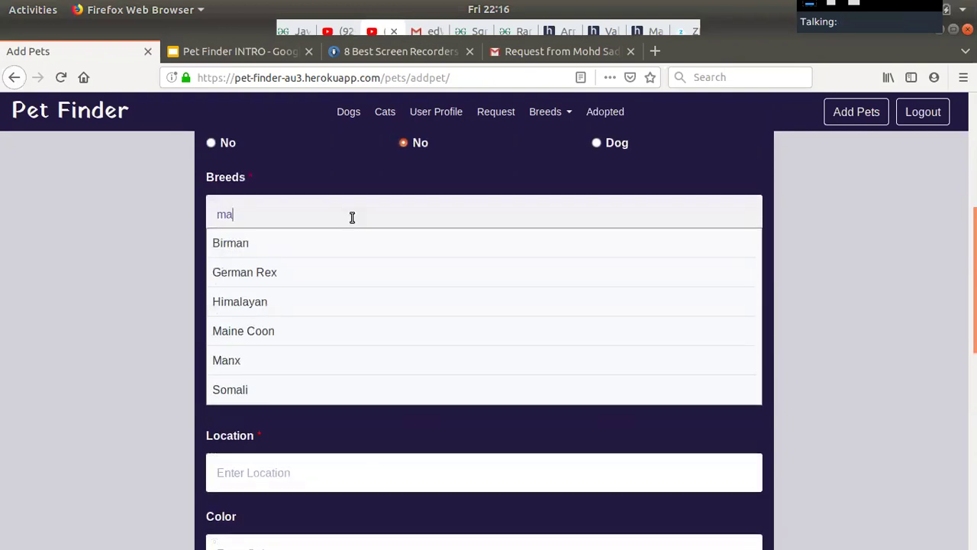
{"action": "key", "text": "BackSpace"}
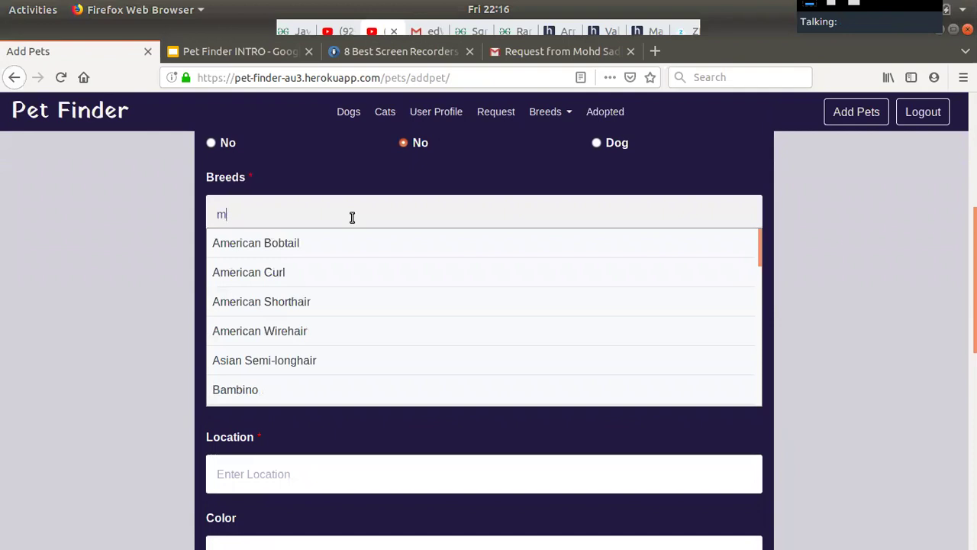
{"action": "scroll", "coordinate": [381, 312], "scroll_direction": "down", "scroll_amount": 2}
{"action": "scroll", "coordinate": [381, 311], "scroll_direction": "down", "scroll_amount": 6}
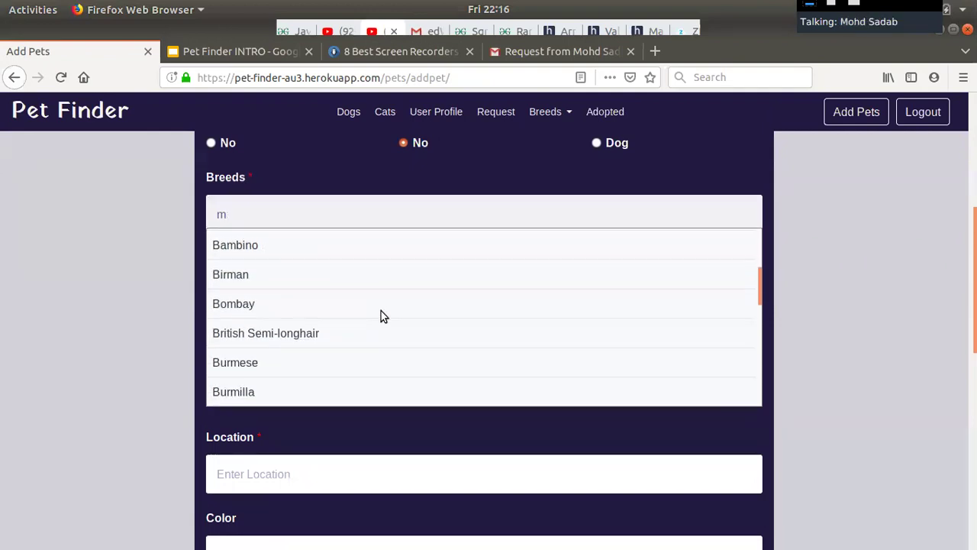
{"action": "scroll", "coordinate": [380, 311], "scroll_direction": "up", "scroll_amount": 2}
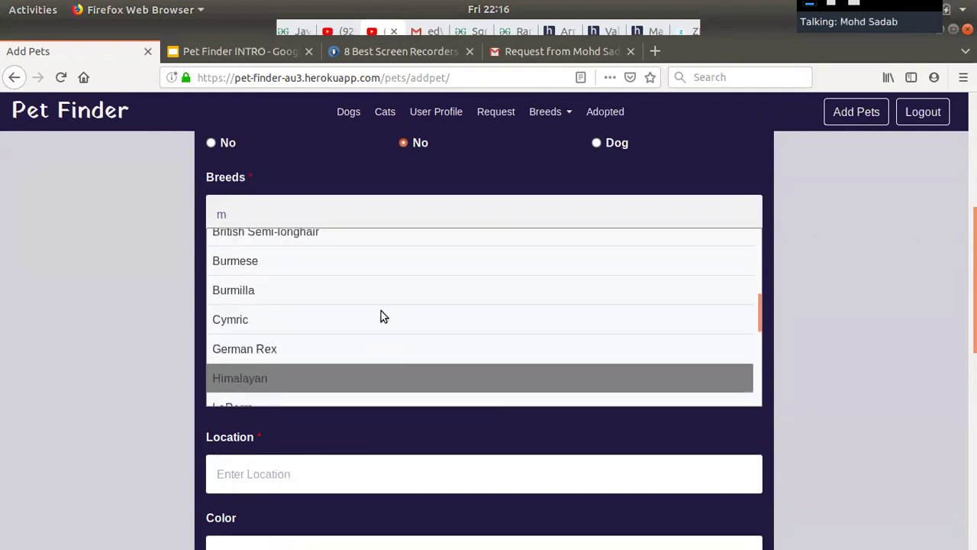
{"action": "left_click", "coordinate": [356, 274]}
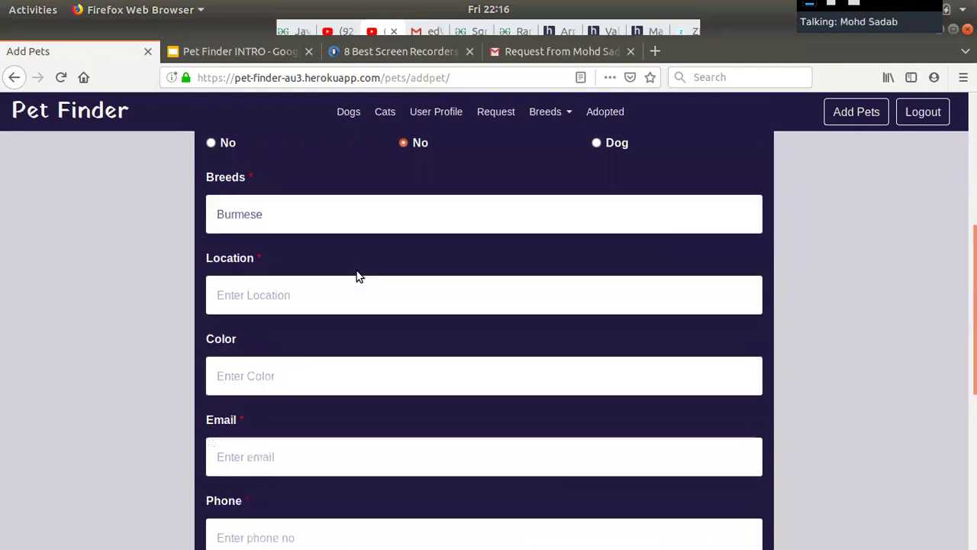
Set the location to Allahabad and the colour to Black and white.
{"action": "left_click", "coordinate": [294, 298]}
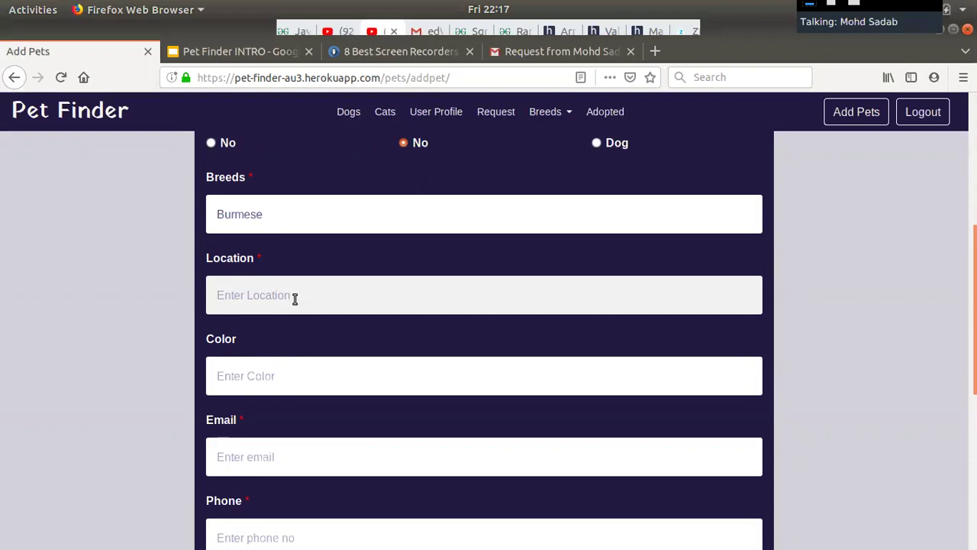
{"action": "type", "text": "al"}
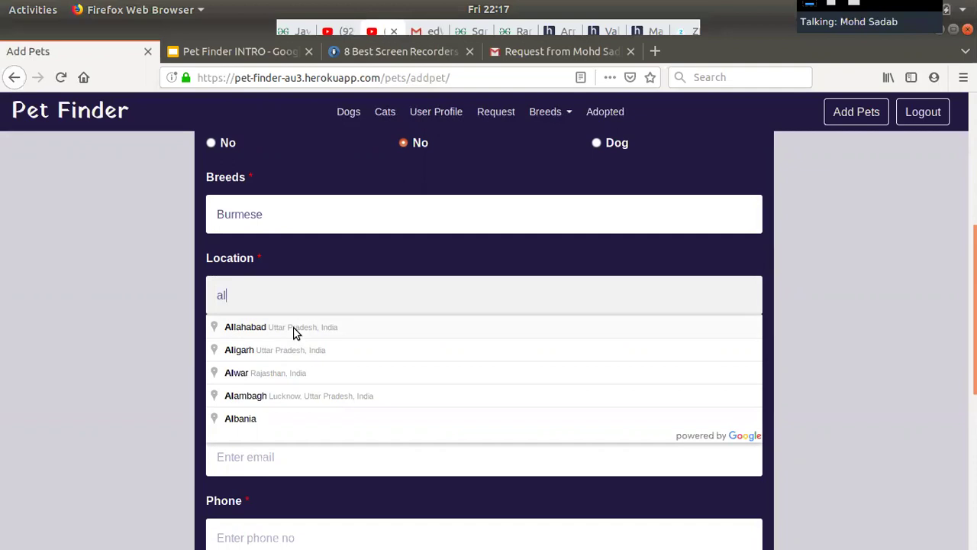
{"action": "left_click", "coordinate": [293, 328]}
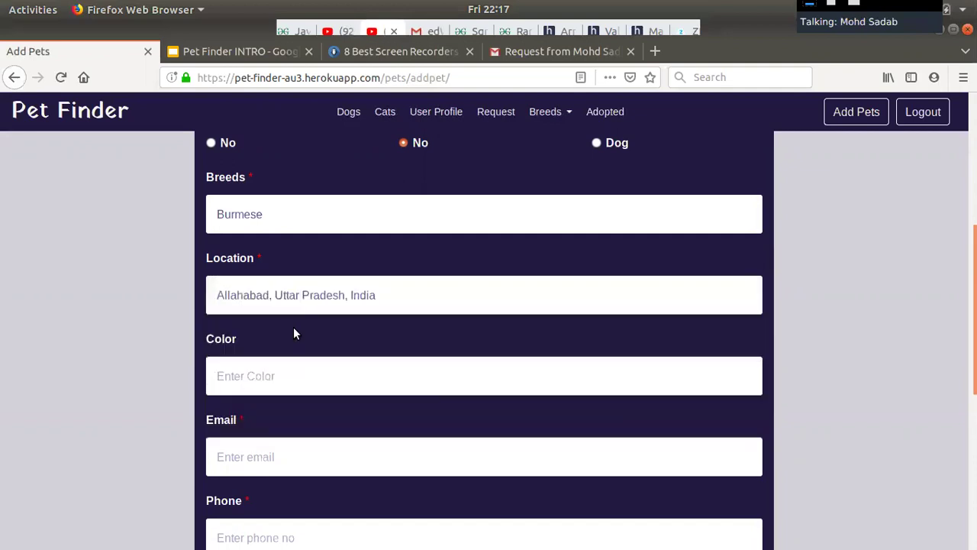
{"action": "left_click", "coordinate": [263, 374]}
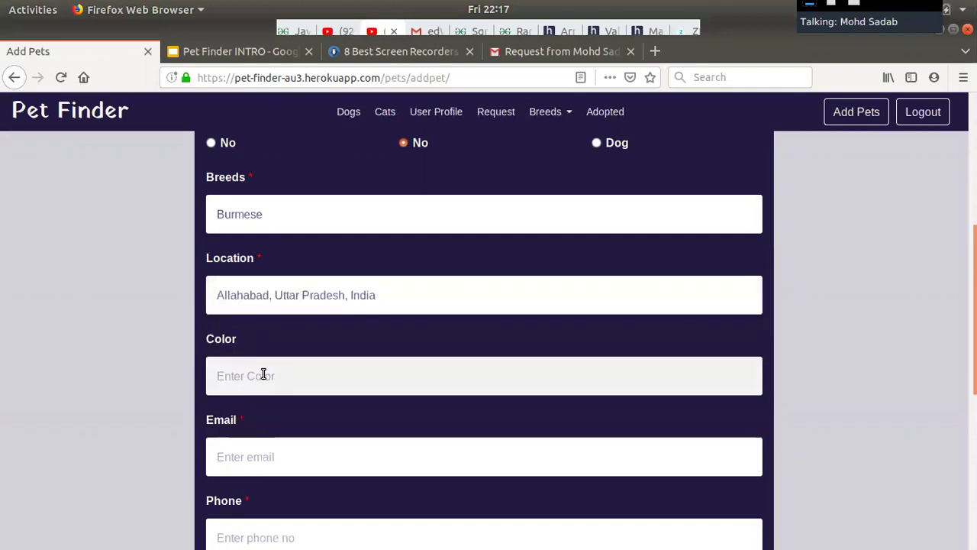
{"action": "type", "text": "Black"}
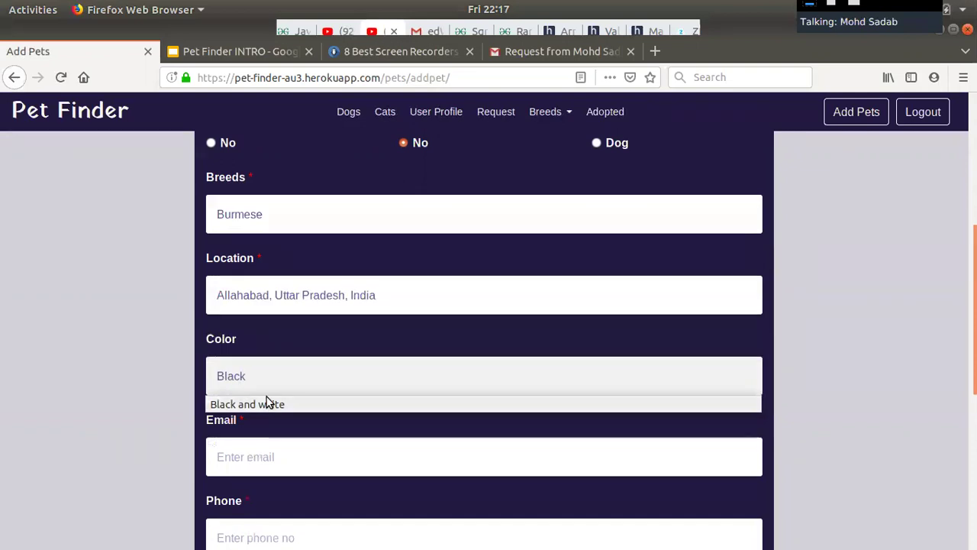
{"action": "left_click", "coordinate": [267, 402]}
Fill the contact email and phone number from saved suggestions.
{"action": "left_click", "coordinate": [252, 448]}
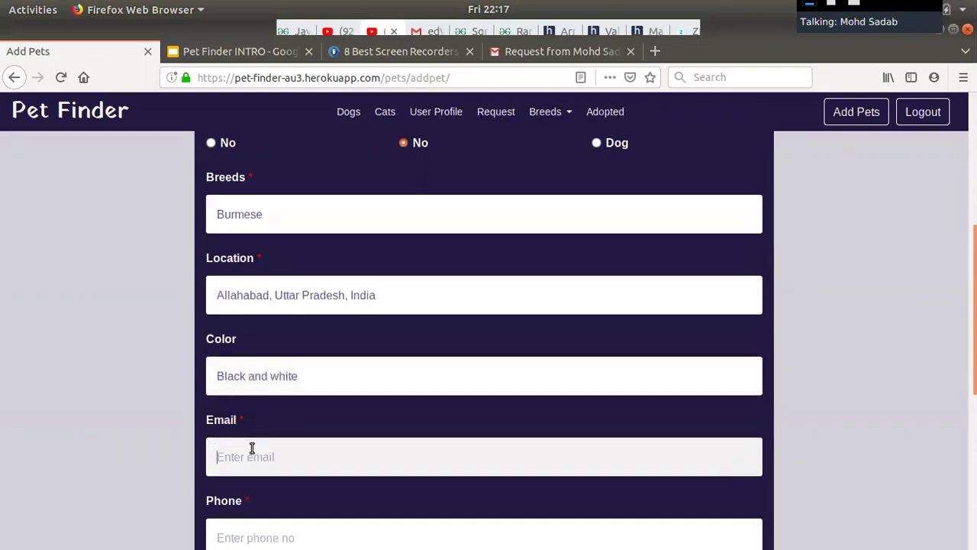
{"action": "type", "text": "tes"}
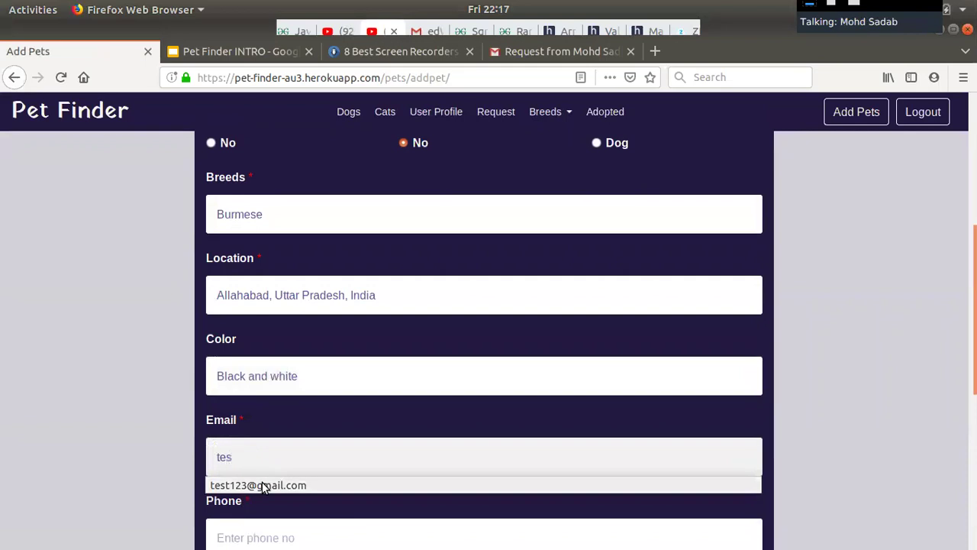
{"action": "left_click", "coordinate": [262, 482]}
{"action": "scroll", "coordinate": [262, 482], "scroll_direction": "down", "scroll_amount": 3}
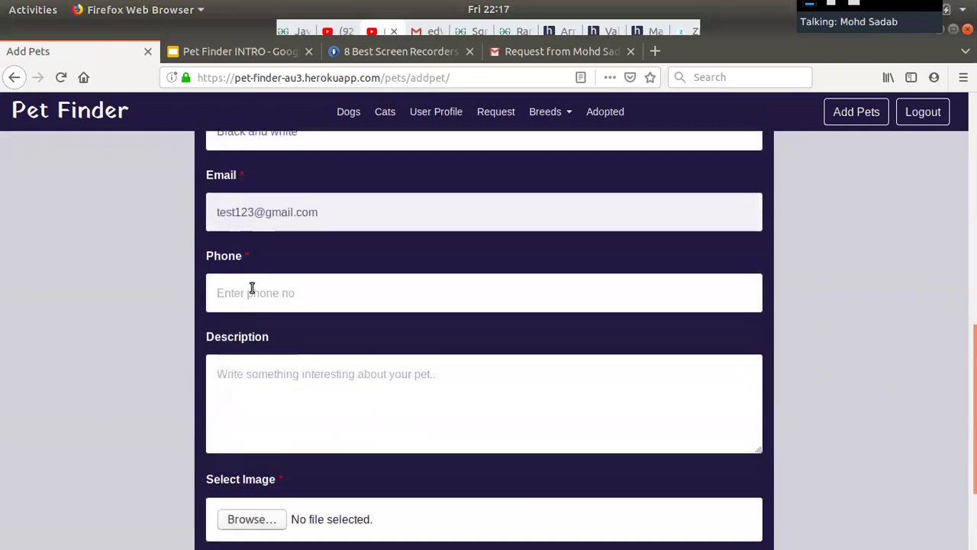
{"action": "left_click", "coordinate": [252, 285]}
{"action": "type", "text": "6"}
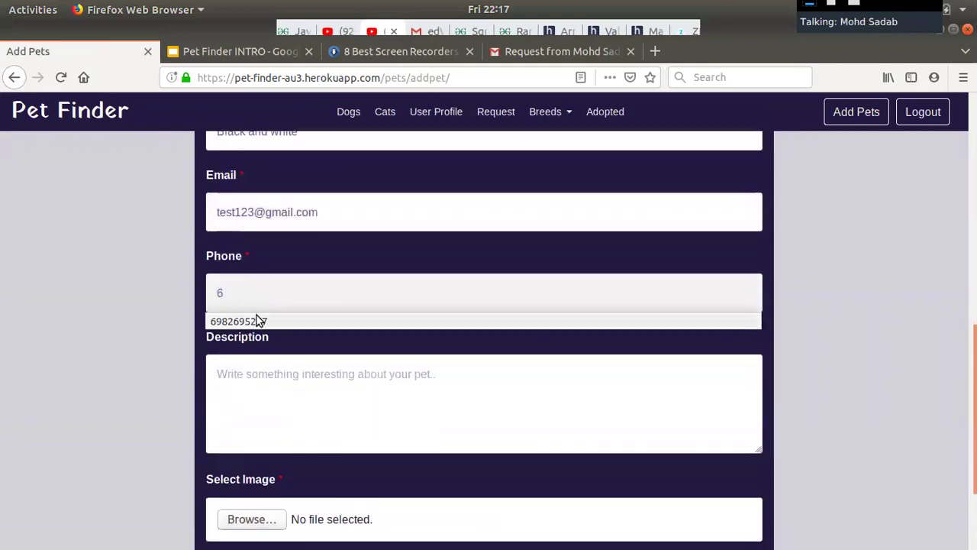
{"action": "left_click", "coordinate": [255, 321]}
Enter 'cute pet' as the pet's description.
{"action": "left_click", "coordinate": [224, 373]}
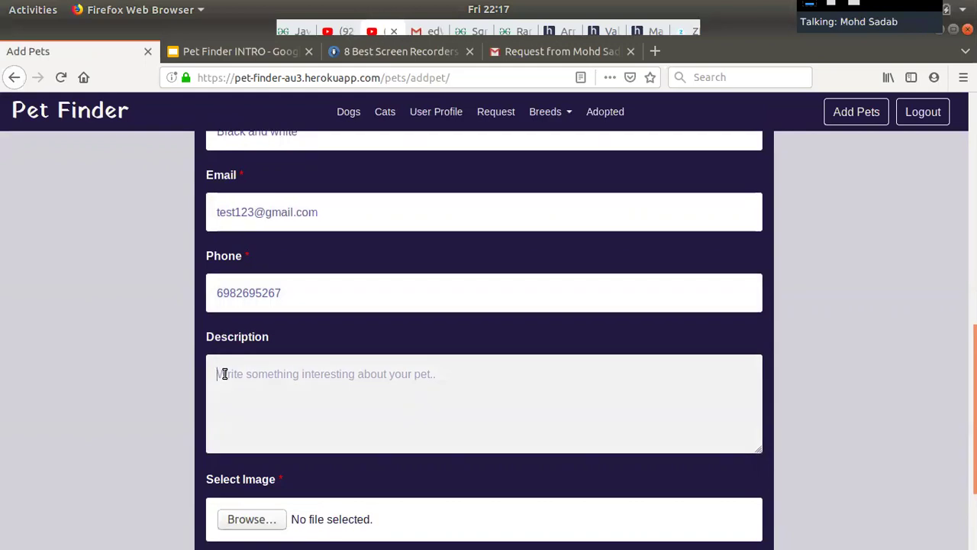
{"action": "type", "text": "cute pet"}
{"action": "scroll", "coordinate": [244, 344], "scroll_direction": "down", "scroll_amount": 3}
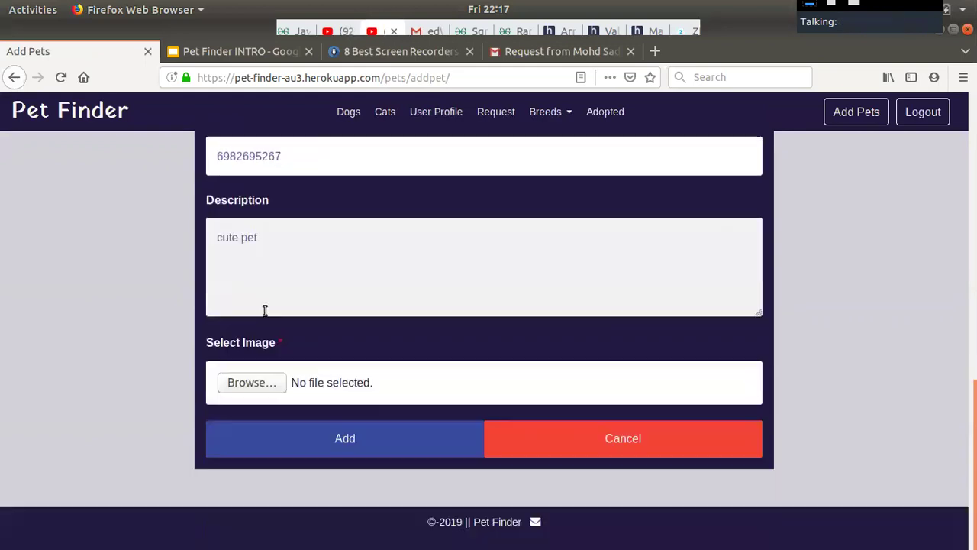
{"action": "left_click", "coordinate": [257, 383]}
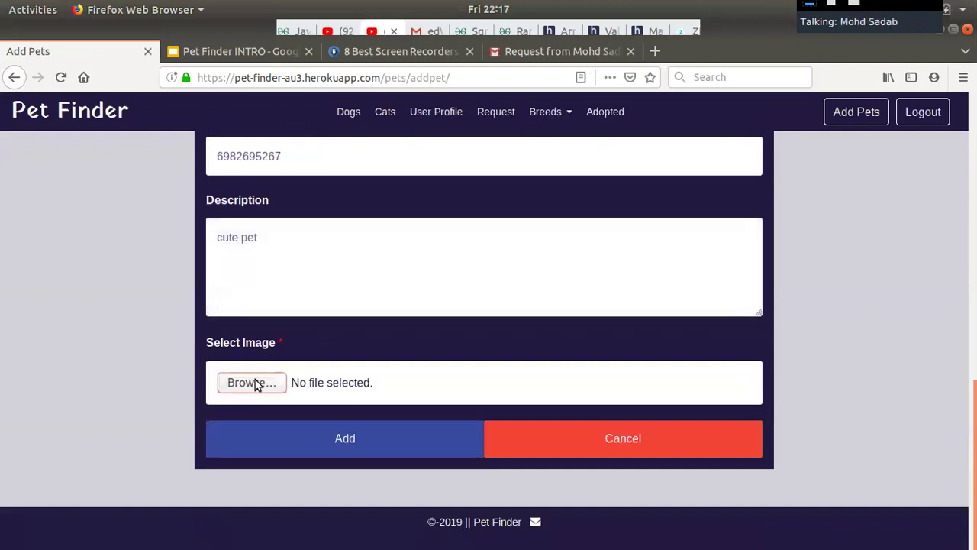
Attach machinka.jpg from the Desktop as the pet's photo.
{"action": "scroll", "coordinate": [405, 309], "scroll_direction": "down", "scroll_amount": 5}
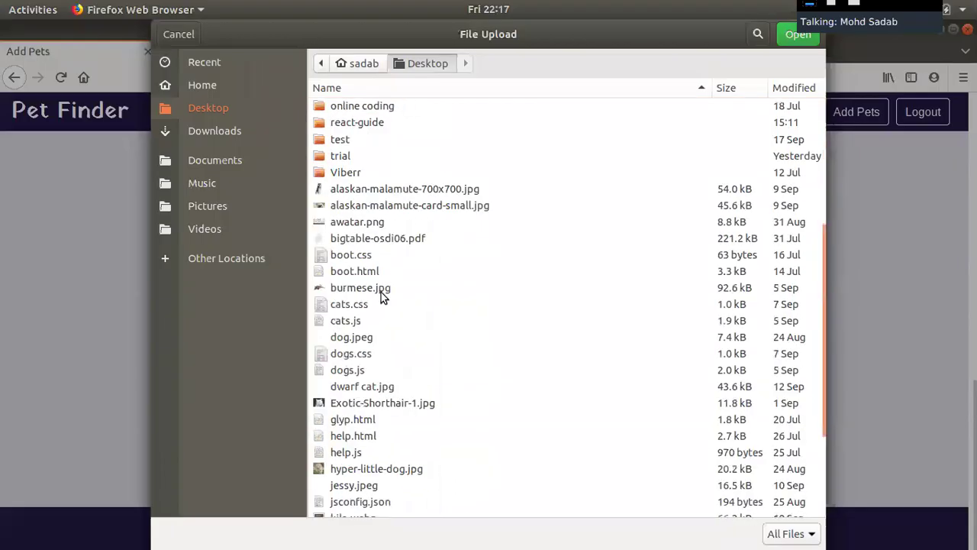
{"action": "scroll", "coordinate": [357, 290], "scroll_direction": "down", "scroll_amount": 2}
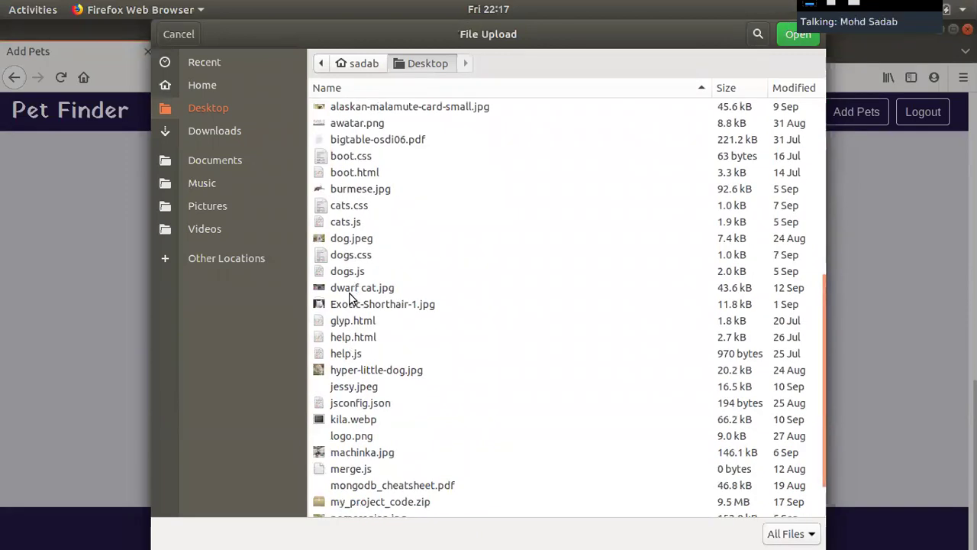
{"action": "left_click", "coordinate": [343, 455]}
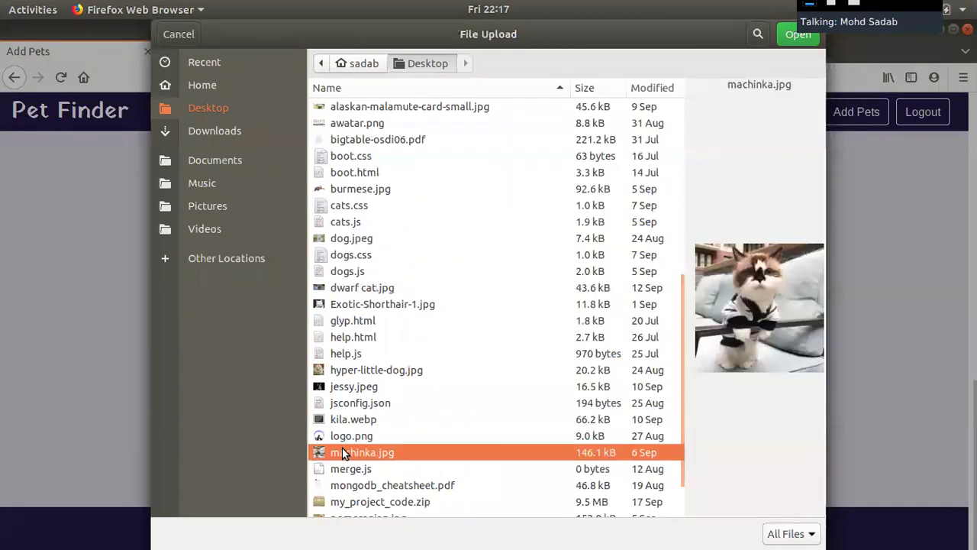
{"action": "left_click", "coordinate": [811, 39]}
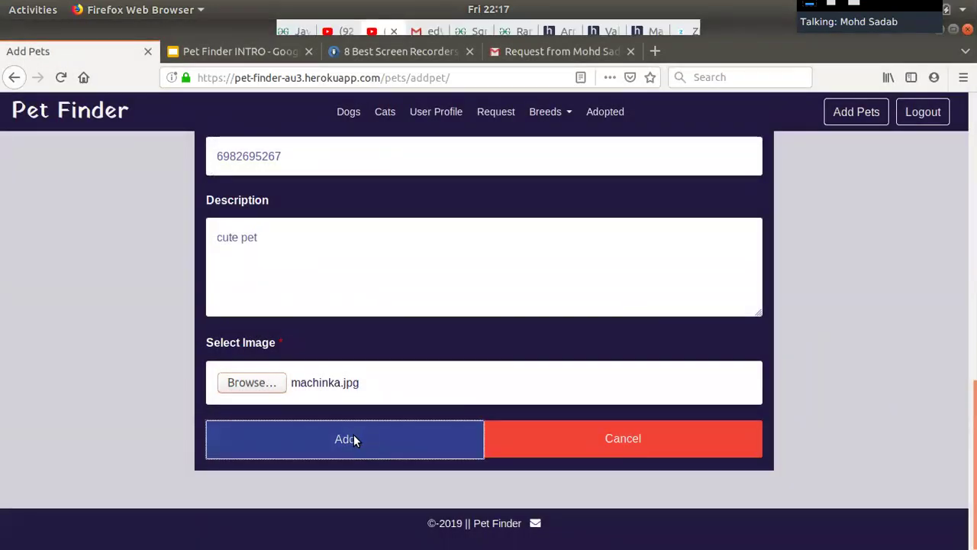
{"action": "right_click", "coordinate": [353, 434]}
{"action": "left_click", "coordinate": [336, 434]}
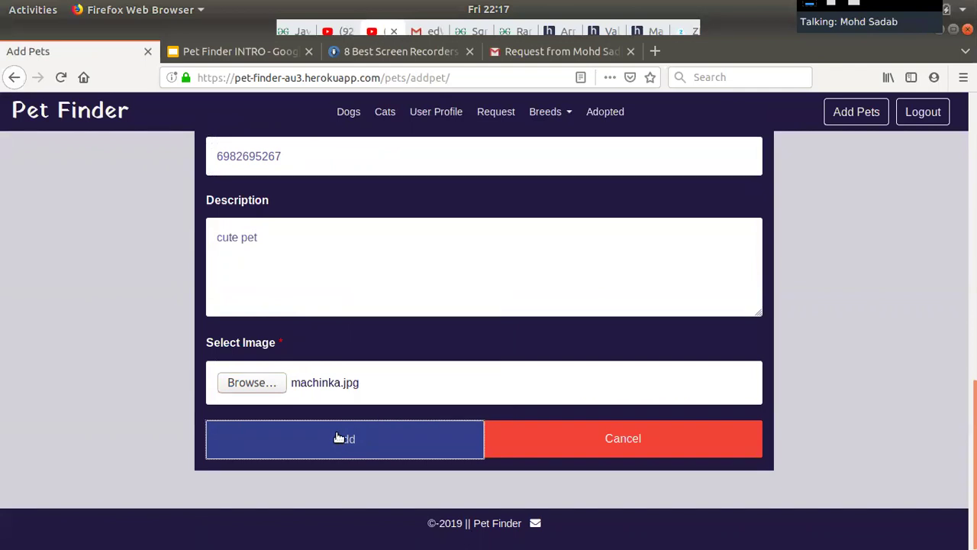
Submit the new pet listing.
{"action": "left_click", "coordinate": [321, 448]}
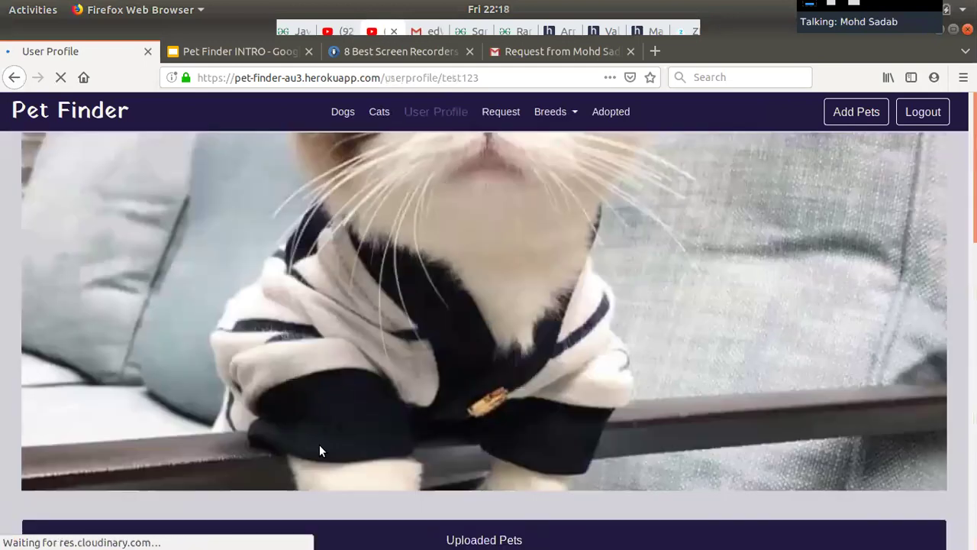
{"action": "scroll", "coordinate": [476, 439], "scroll_direction": "down", "scroll_amount": 6}
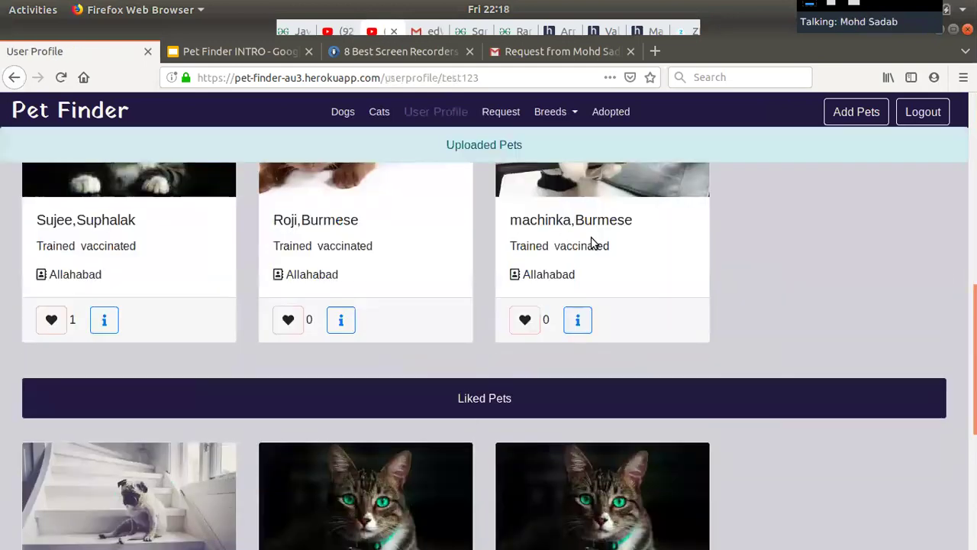
{"action": "scroll", "coordinate": [591, 243], "scroll_direction": "up", "scroll_amount": 3}
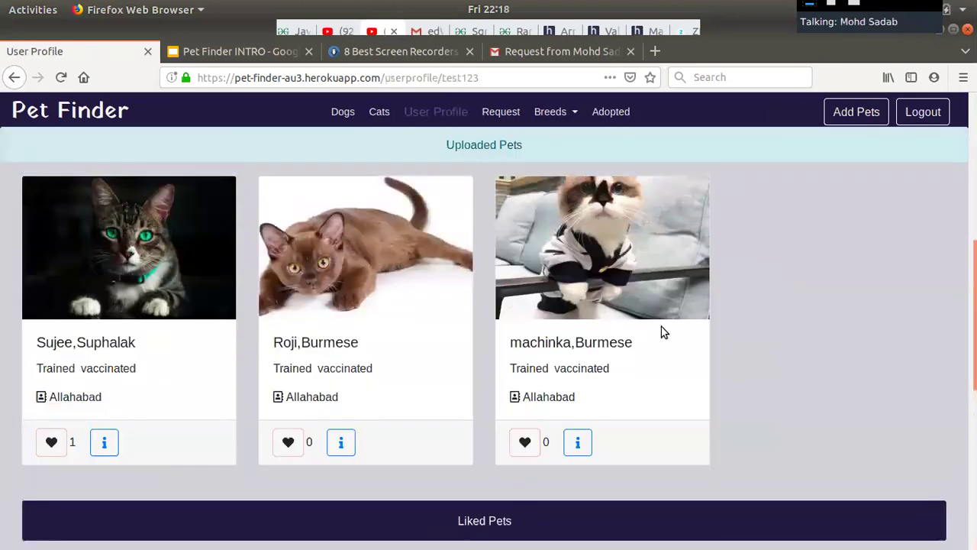
Unlike the Sujee,Suphalak cat in the profile's Liked Pets.
{"action": "mouse_move", "coordinate": [546, 220]}
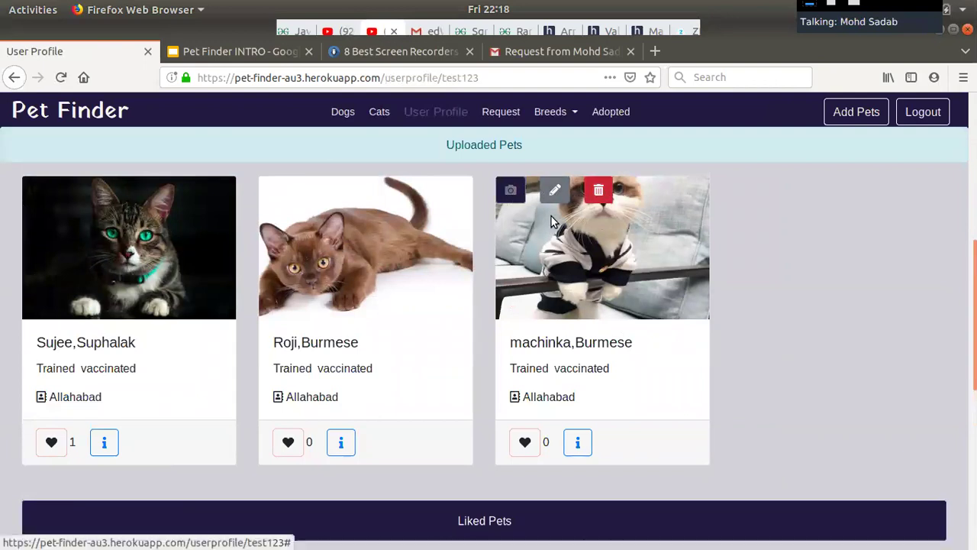
{"action": "mouse_move", "coordinate": [158, 212]}
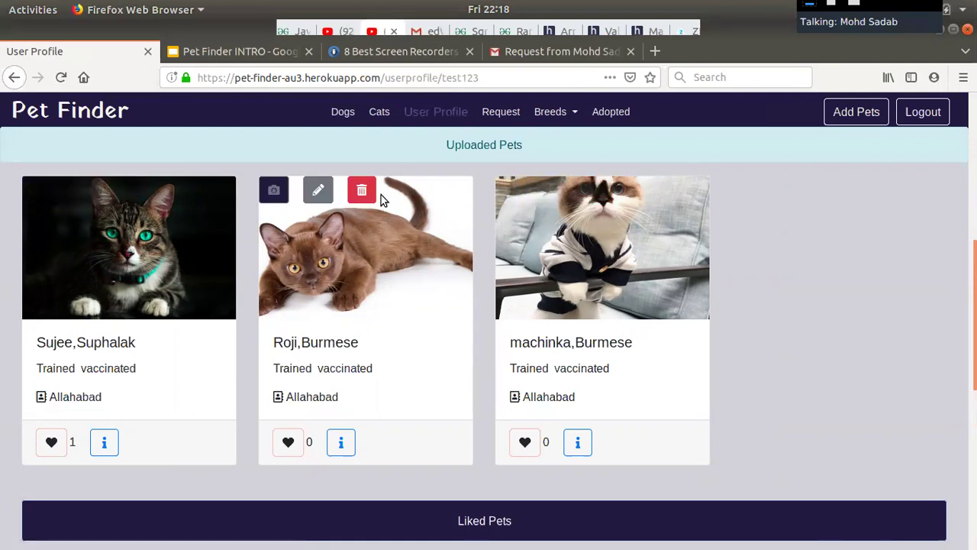
{"action": "scroll", "coordinate": [490, 292], "scroll_direction": "down", "scroll_amount": 5}
{"action": "scroll", "coordinate": [598, 438], "scroll_direction": "down", "scroll_amount": 6}
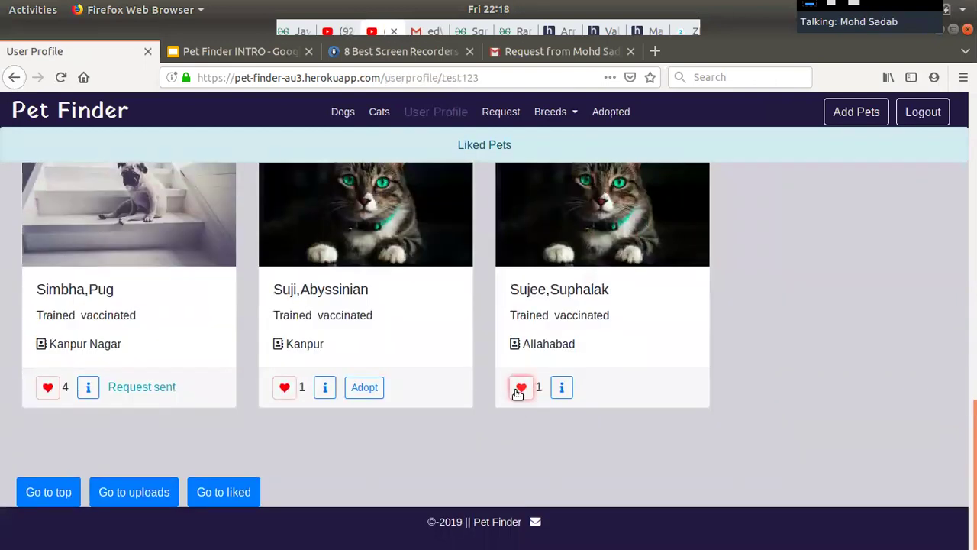
{"action": "left_click", "coordinate": [520, 387]}
Log out of the current account.
{"action": "scroll", "coordinate": [558, 318], "scroll_direction": "up", "scroll_amount": 2}
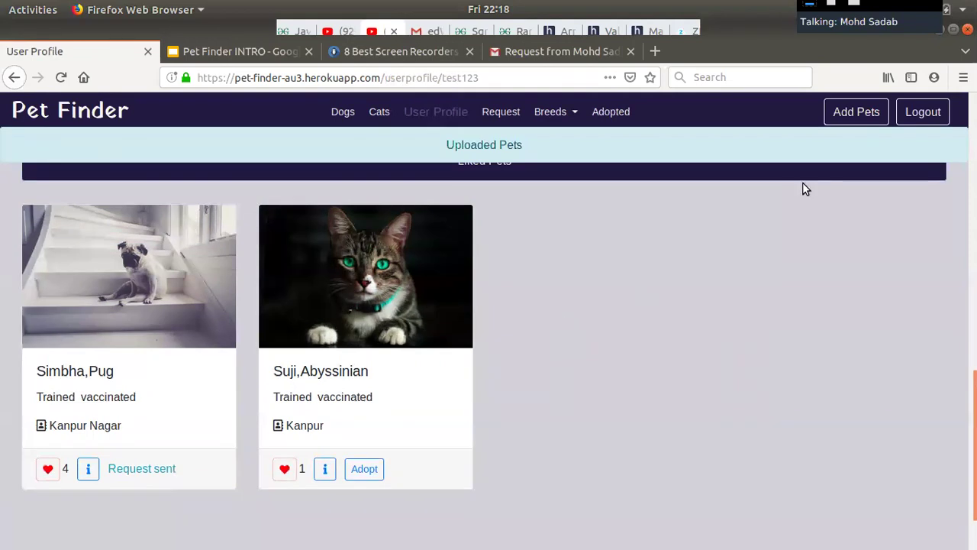
{"action": "scroll", "coordinate": [803, 186], "scroll_direction": "up", "scroll_amount": 3}
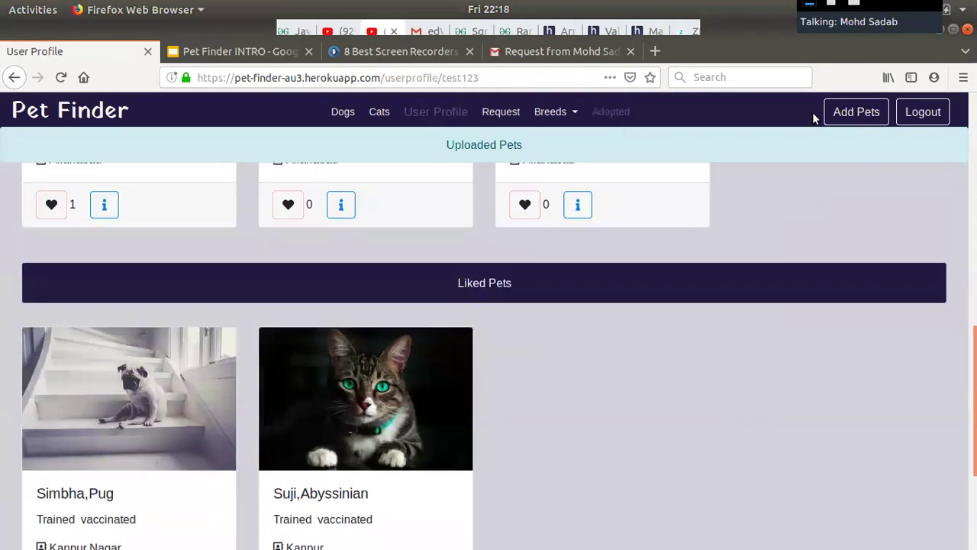
{"action": "left_click", "coordinate": [936, 115]}
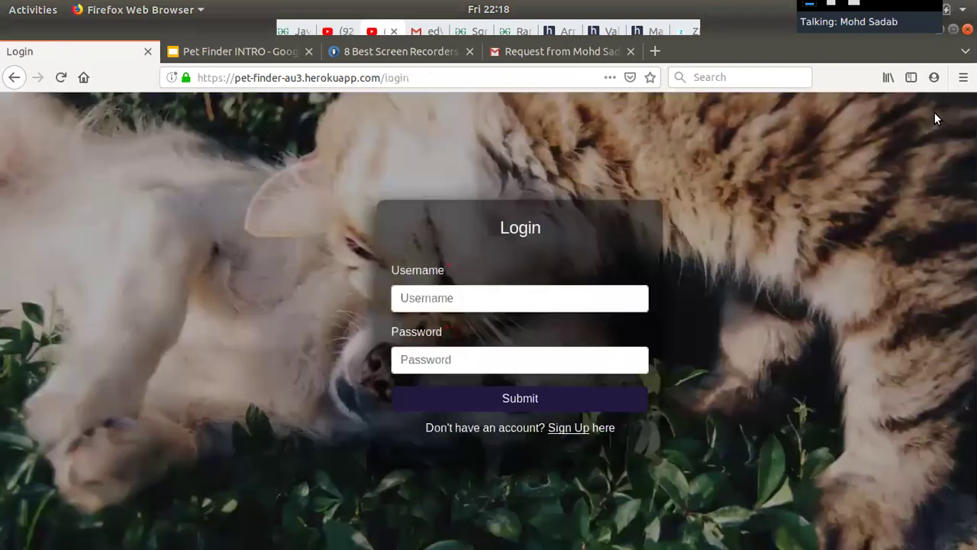
Sign in with the other account's saved username and password, declining to save the login.
{"action": "left_click", "coordinate": [515, 296]}
{"action": "type", "text": "sha"}
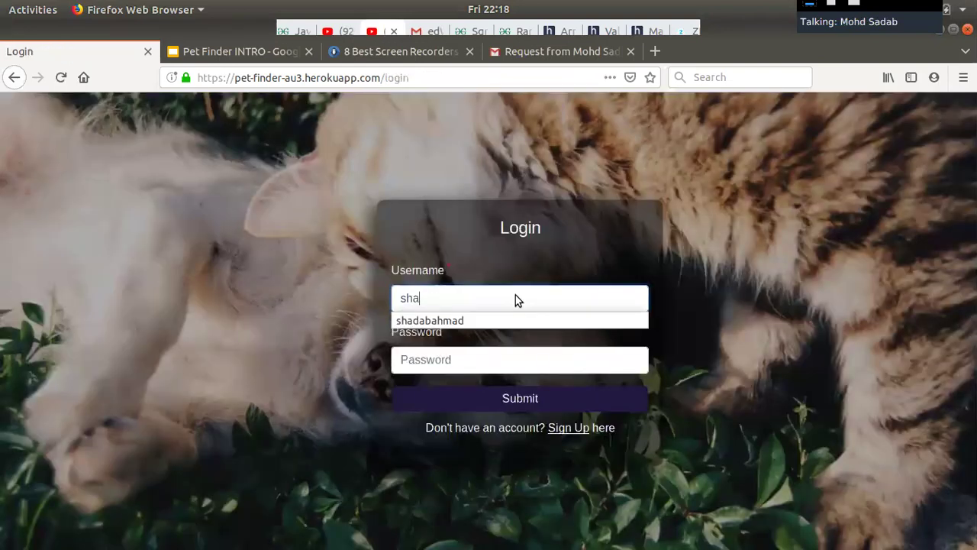
{"action": "left_click", "coordinate": [514, 318]}
{"action": "left_click", "coordinate": [448, 358]}
{"action": "type", "text": "***********"}
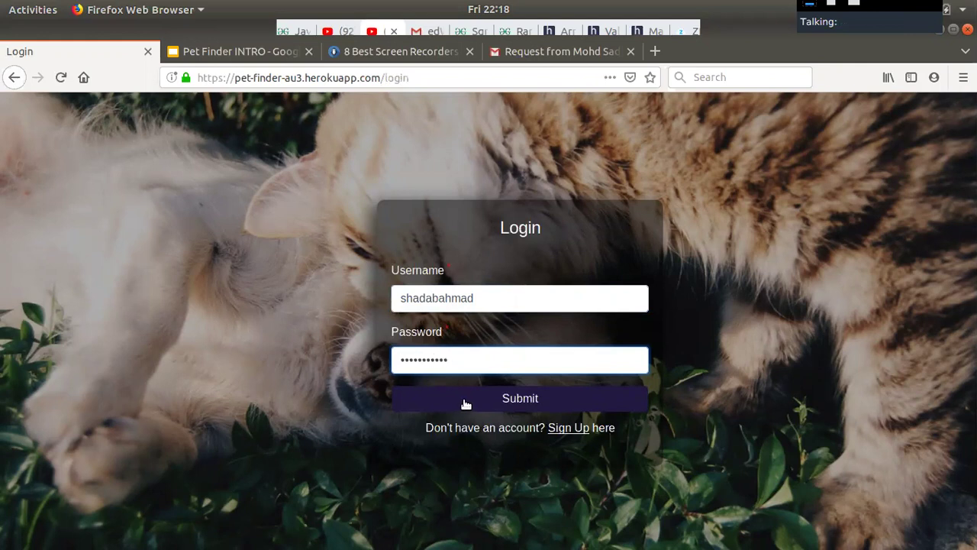
{"action": "left_click", "coordinate": [465, 400]}
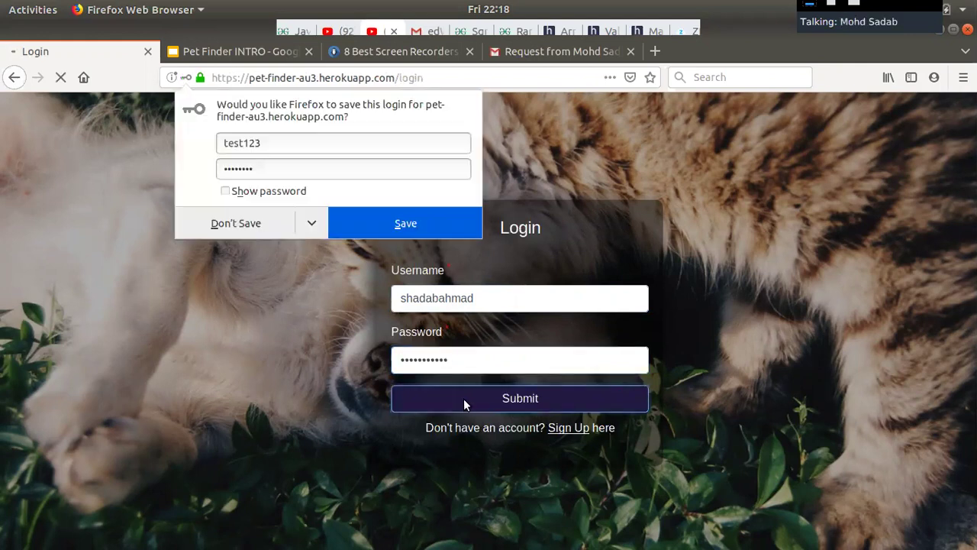
{"action": "left_click", "coordinate": [243, 225]}
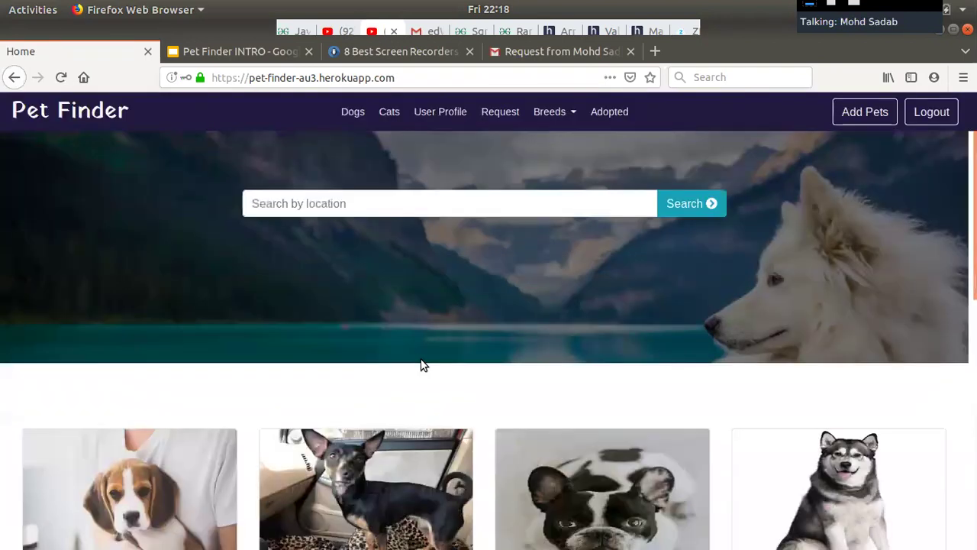
Request to adopt machinka, acknowledge both dialogs, then log out of the adopter's account.
{"action": "scroll", "coordinate": [427, 362], "scroll_direction": "down", "scroll_amount": 10}
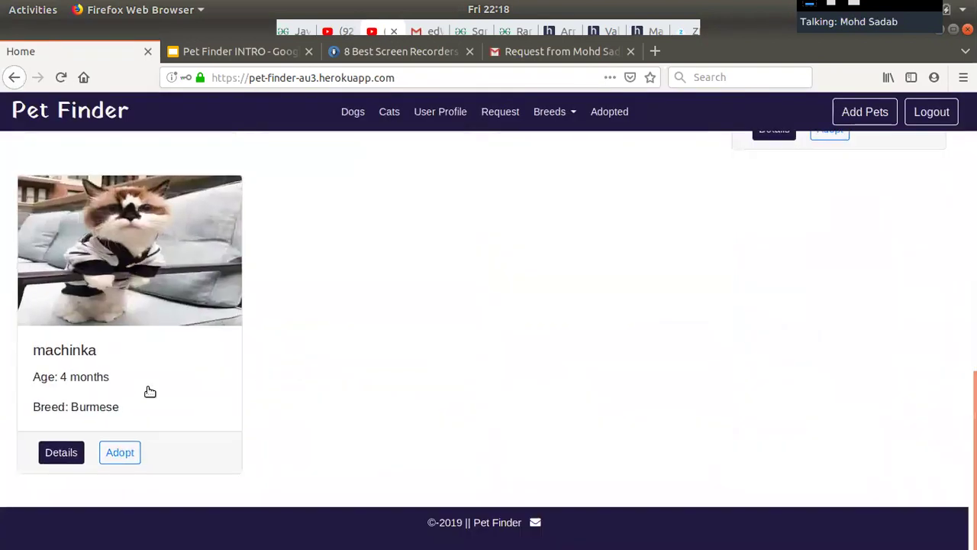
{"action": "left_click", "coordinate": [126, 452]}
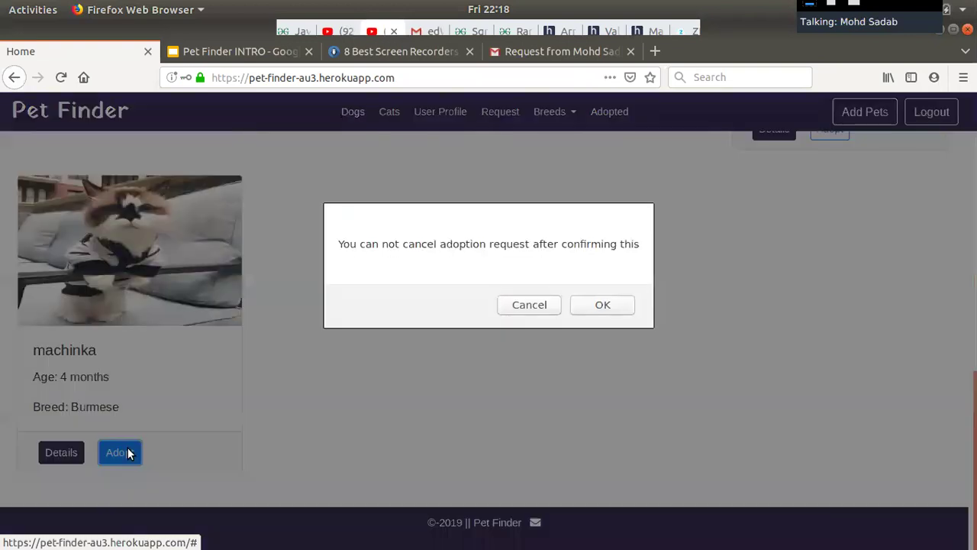
{"action": "left_click", "coordinate": [602, 305]}
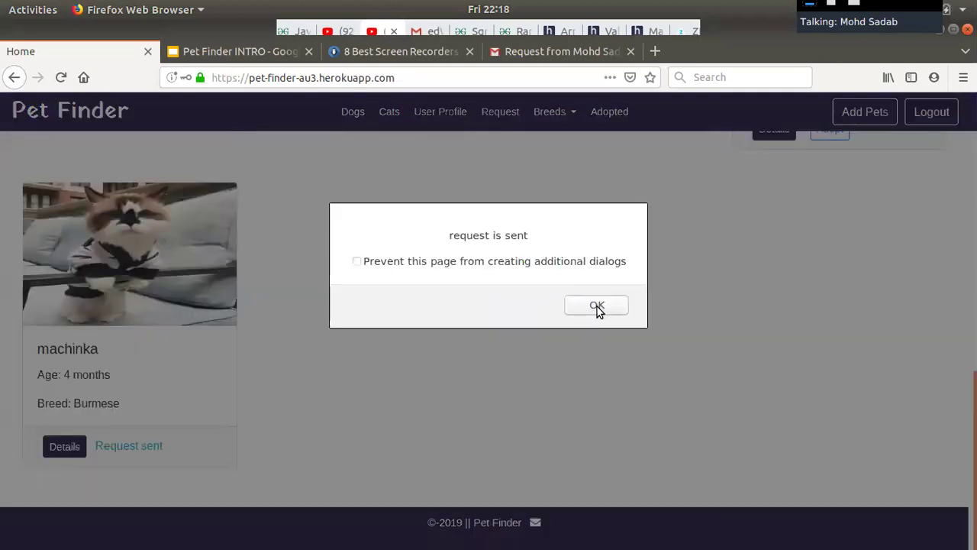
{"action": "left_click", "coordinate": [597, 307]}
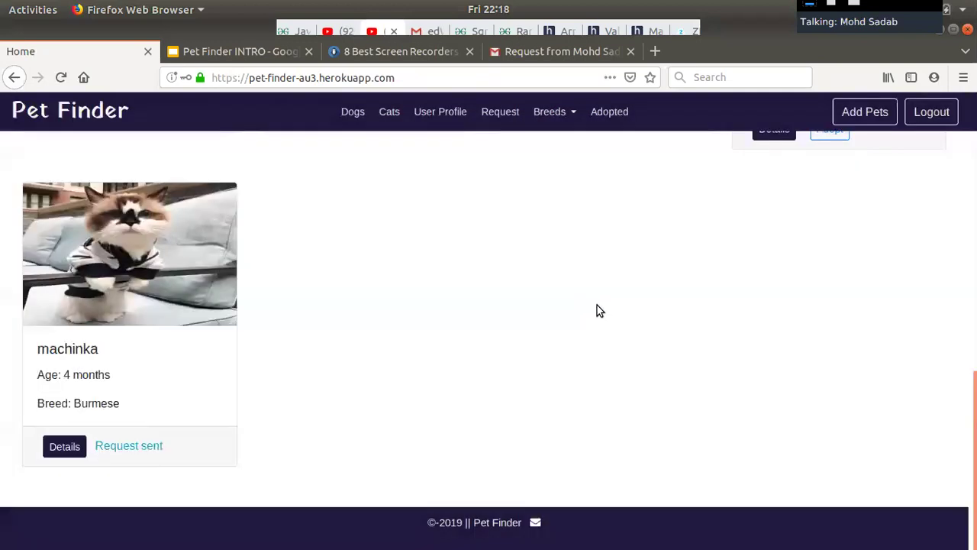
{"action": "left_click", "coordinate": [922, 120]}
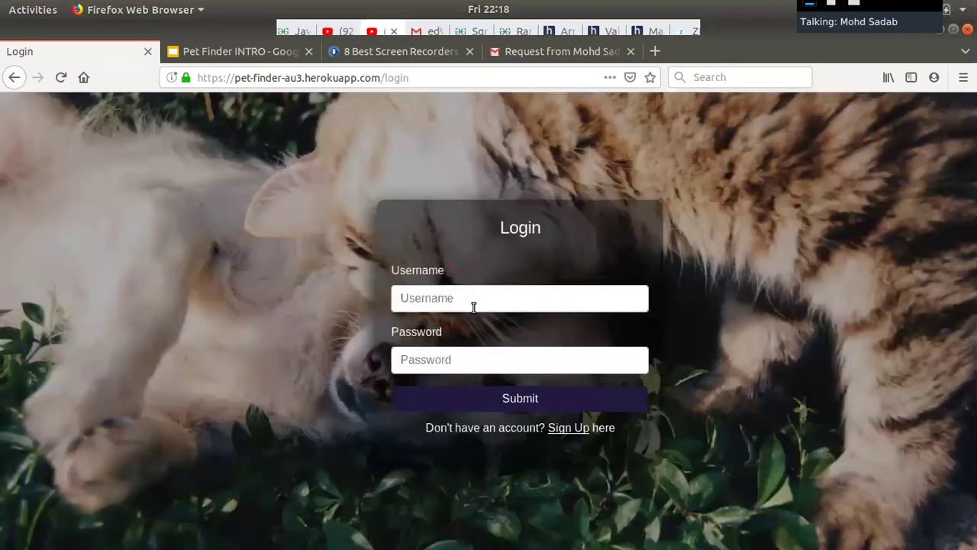
{"action": "left_click", "coordinate": [473, 305]}
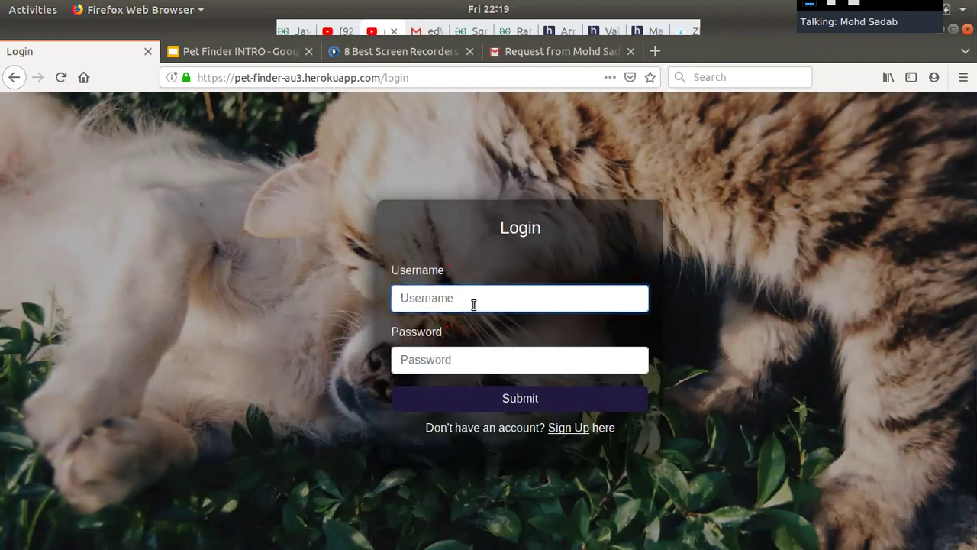
Log in as the pet owner with the saved username and its password, declining to save it.
{"action": "type", "text": "test"}
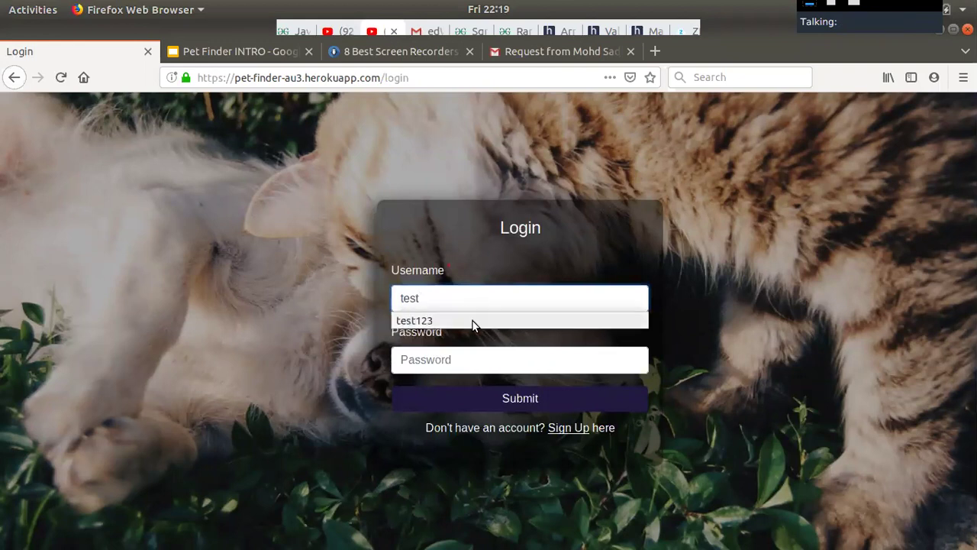
{"action": "left_click", "coordinate": [472, 321]}
{"action": "left_click", "coordinate": [433, 359]}
{"action": "type", "text": "a"}
{"action": "key", "text": "BackSpace"}
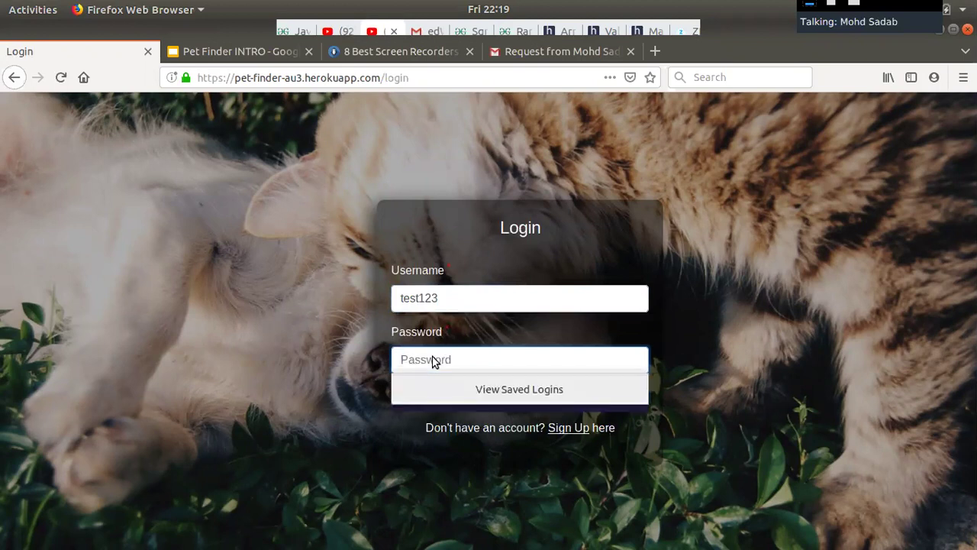
{"action": "type", "text": "password"}
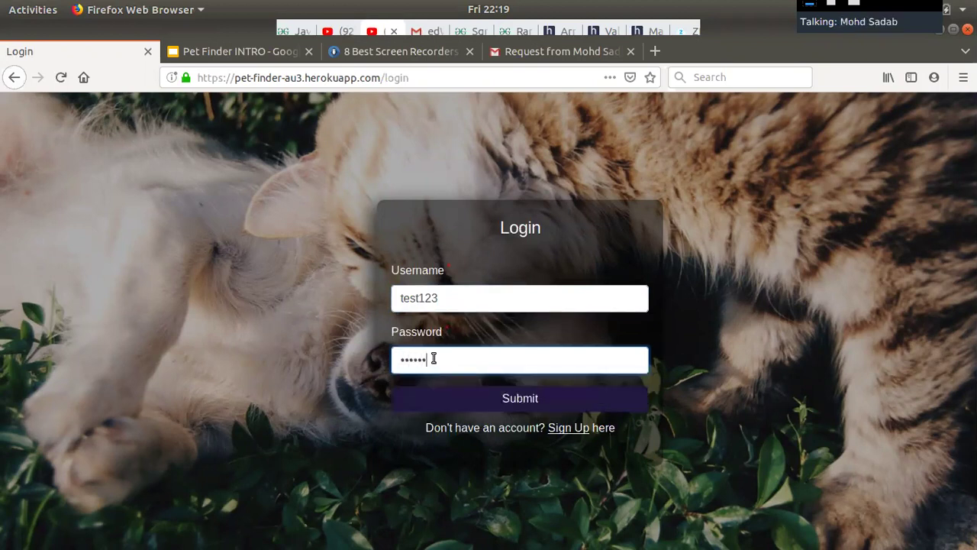
{"action": "left_click", "coordinate": [457, 395]}
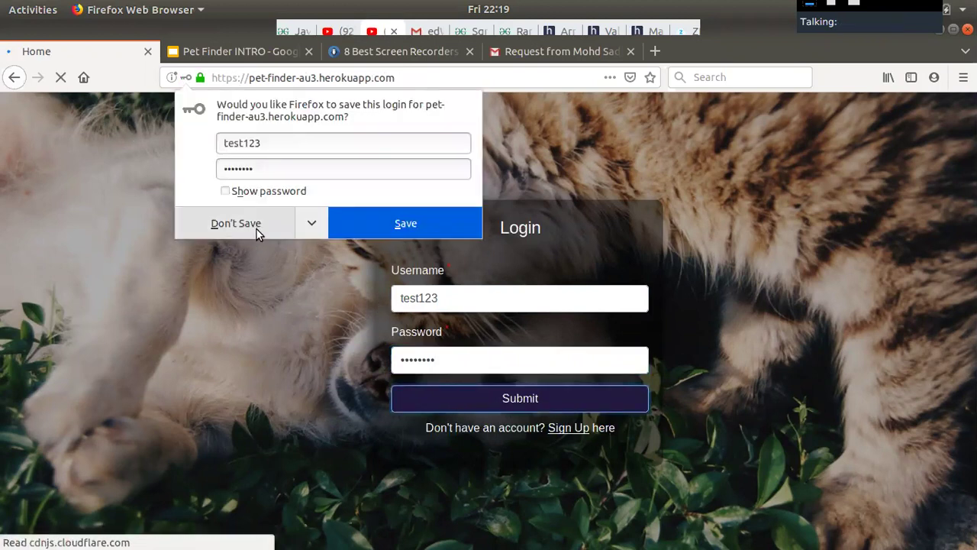
{"action": "left_click", "coordinate": [256, 228]}
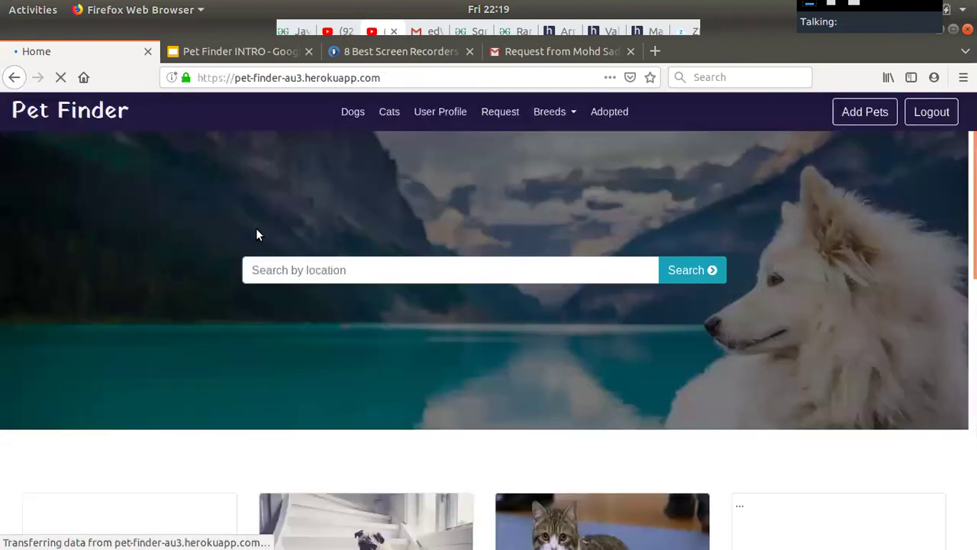
Accept machinka's adoption request on the Request page, then view the matching Gmail email.
{"action": "left_click", "coordinate": [508, 113]}
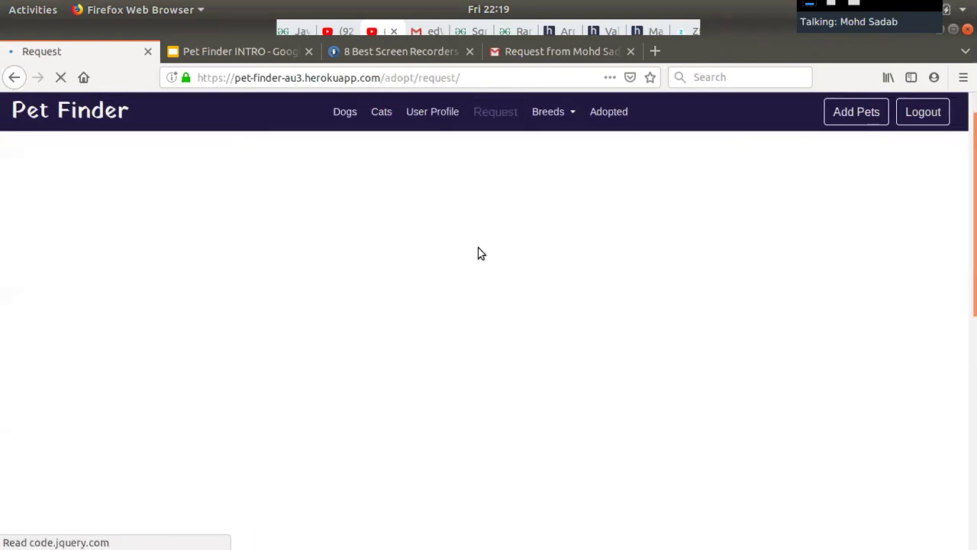
{"action": "scroll", "coordinate": [481, 253], "scroll_direction": "down", "scroll_amount": 4}
{"action": "scroll", "coordinate": [478, 253], "scroll_direction": "down", "scroll_amount": 3}
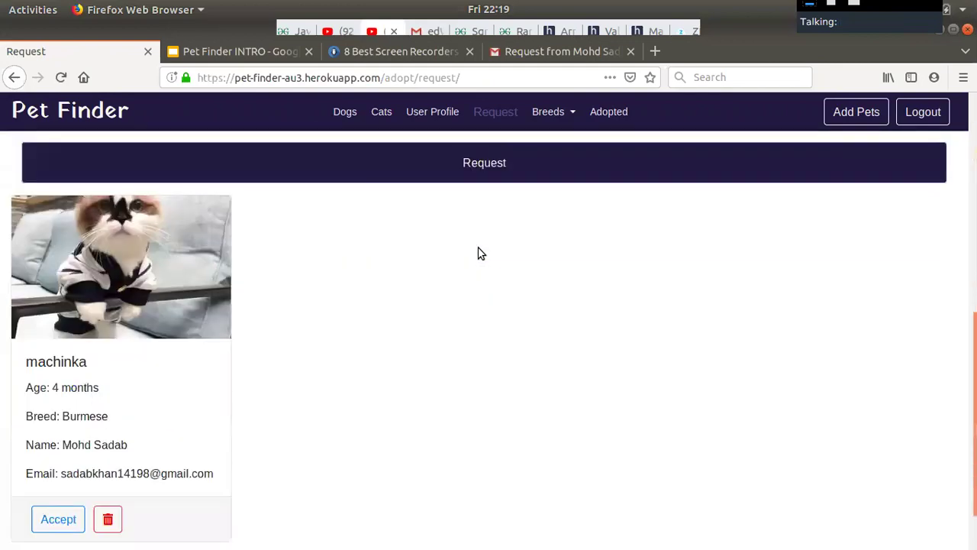
{"action": "scroll", "coordinate": [275, 288], "scroll_direction": "down", "scroll_amount": 2}
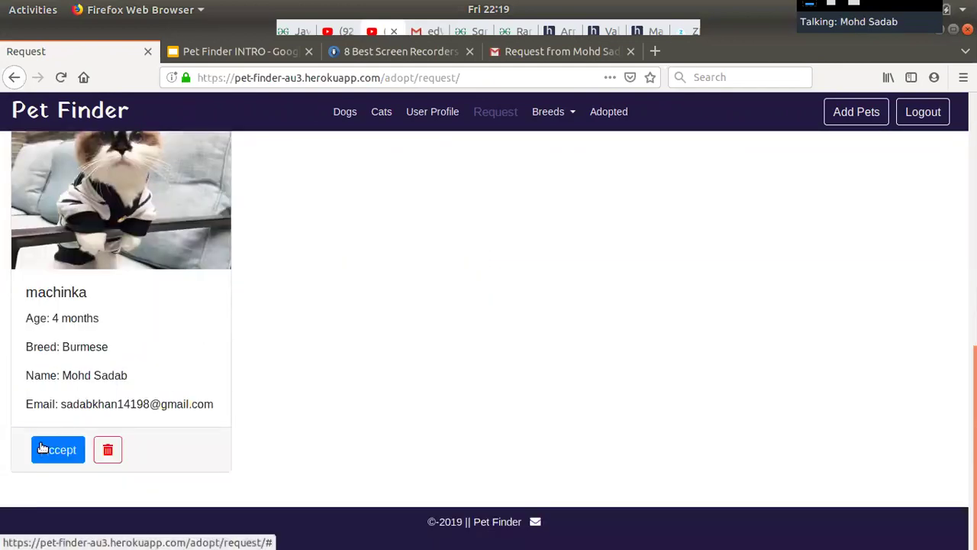
{"action": "left_click", "coordinate": [44, 450]}
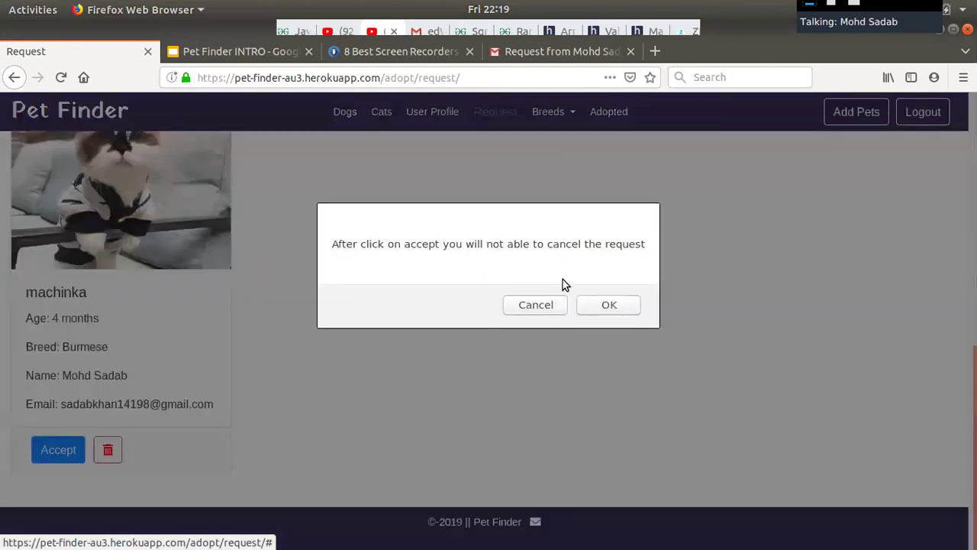
{"action": "left_click", "coordinate": [591, 302]}
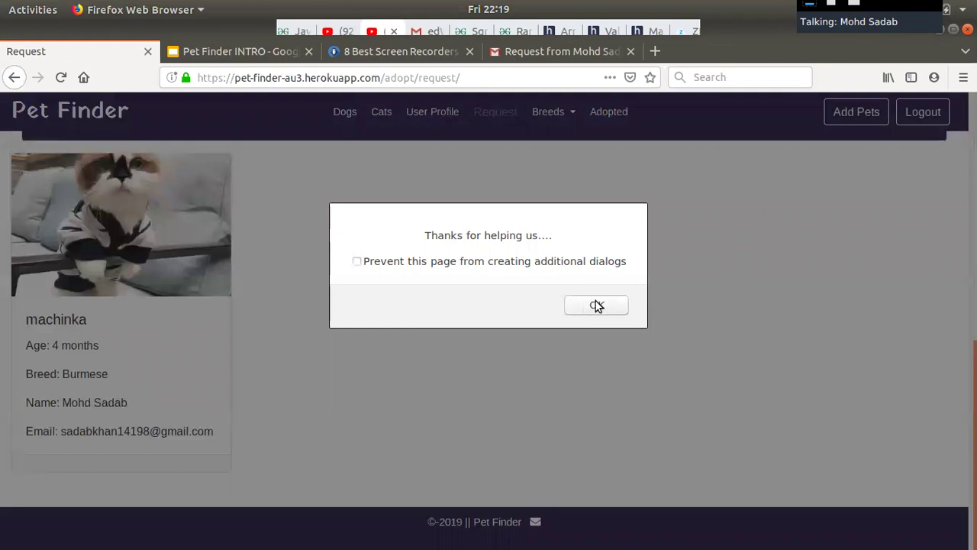
{"action": "left_click", "coordinate": [595, 305]}
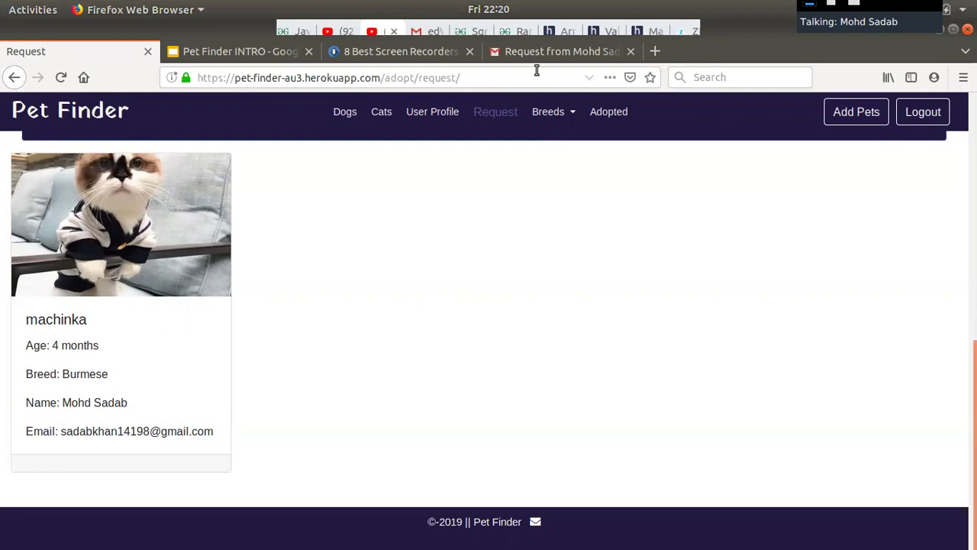
{"action": "left_click", "coordinate": [529, 47]}
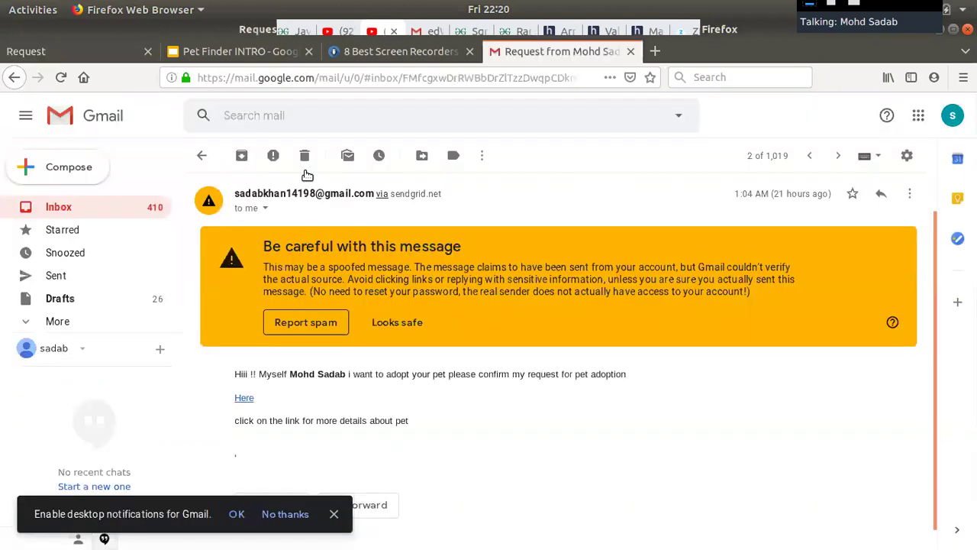
Open the 'Pet has been adopted by someone else' email in Gmail's Spam folder.
{"action": "left_click", "coordinate": [76, 321]}
{"action": "scroll", "coordinate": [78, 307], "scroll_direction": "down", "scroll_amount": 5}
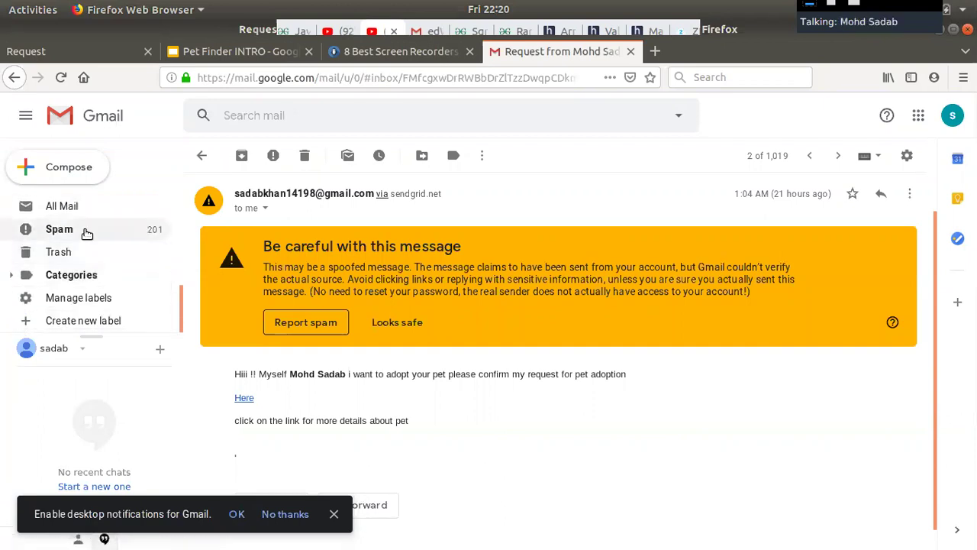
{"action": "left_click", "coordinate": [87, 235]}
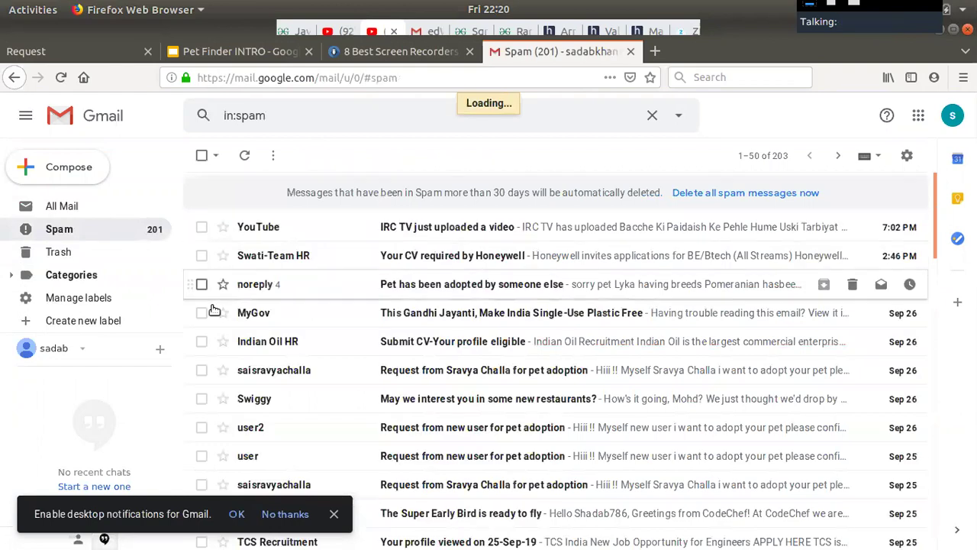
{"action": "scroll", "coordinate": [91, 267], "scroll_direction": "up", "scroll_amount": 3}
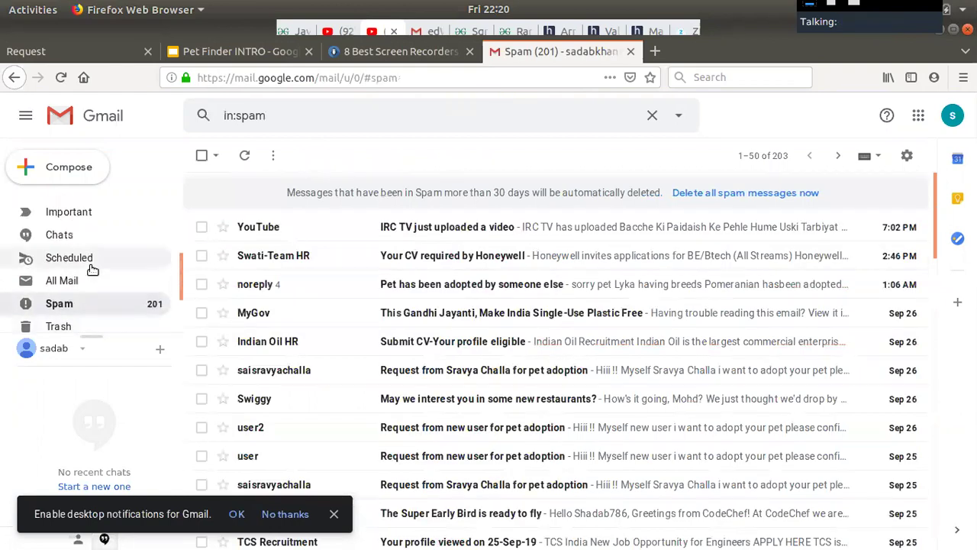
{"action": "left_click", "coordinate": [351, 291]}
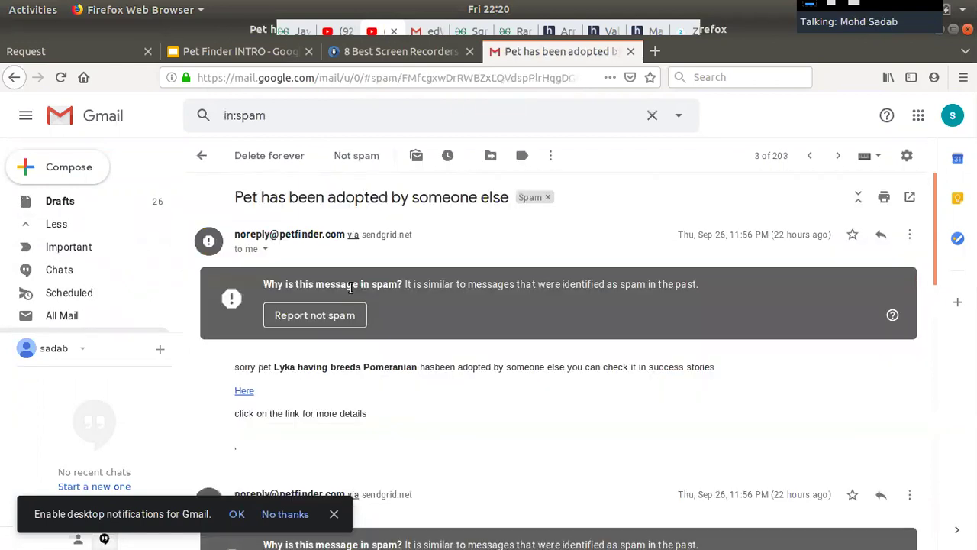
Scroll through the conversation's adoption notices about Lyka and Sam.
{"action": "scroll", "coordinate": [424, 383], "scroll_direction": "down", "scroll_amount": 3}
{"action": "scroll", "coordinate": [424, 384], "scroll_direction": "up", "scroll_amount": 2}
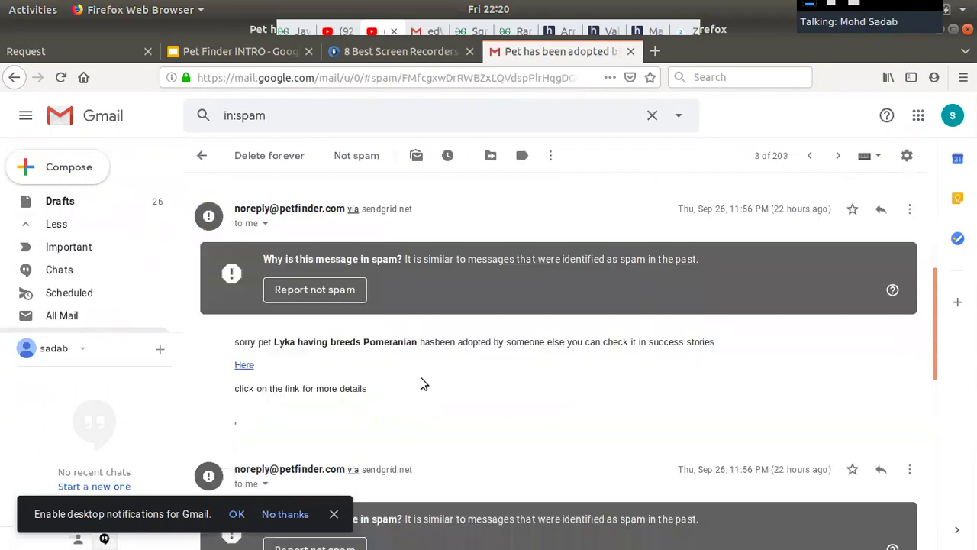
{"action": "scroll", "coordinate": [423, 384], "scroll_direction": "up", "scroll_amount": 2}
{"action": "scroll", "coordinate": [423, 383], "scroll_direction": "down", "scroll_amount": 4}
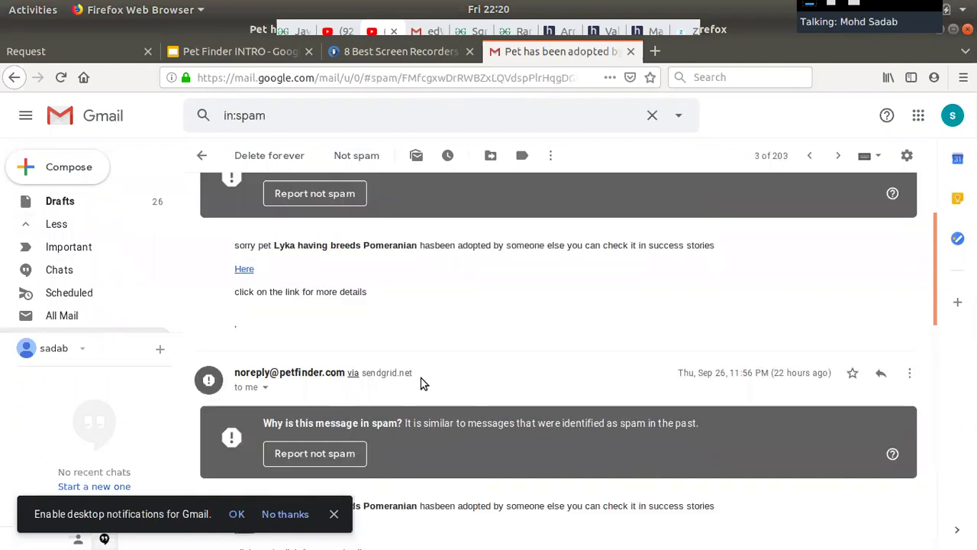
{"action": "scroll", "coordinate": [424, 383], "scroll_direction": "up", "scroll_amount": 1}
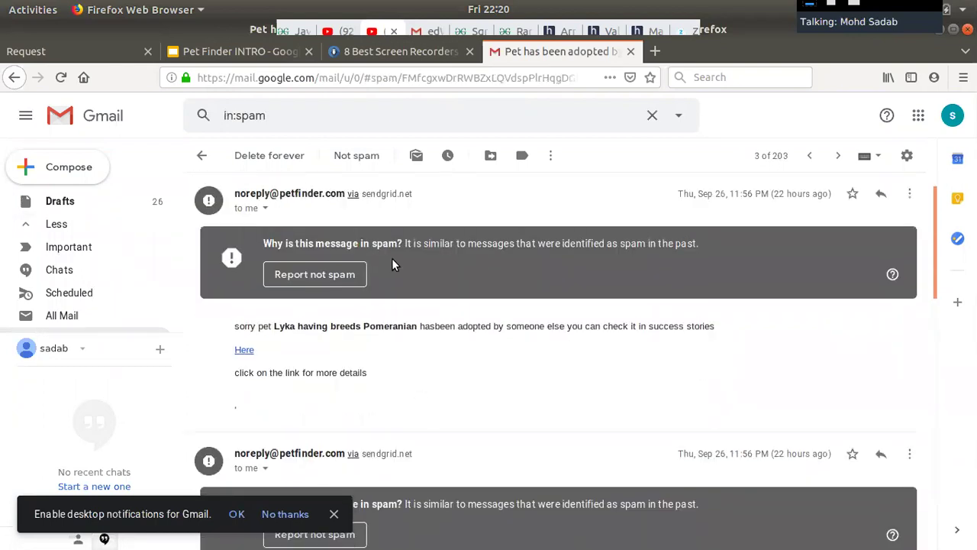
{"action": "scroll", "coordinate": [483, 309], "scroll_direction": "down", "scroll_amount": 2}
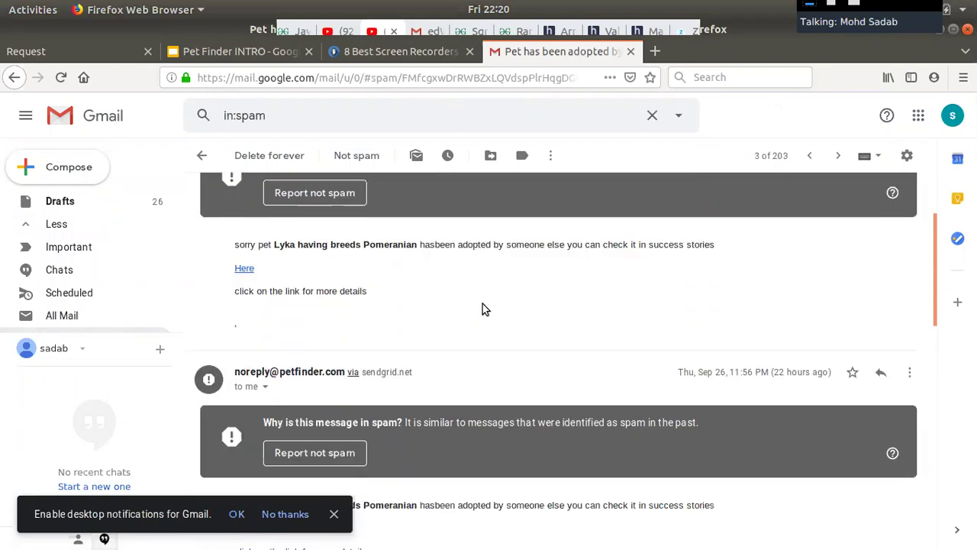
{"action": "scroll", "coordinate": [482, 304], "scroll_direction": "down", "scroll_amount": 4}
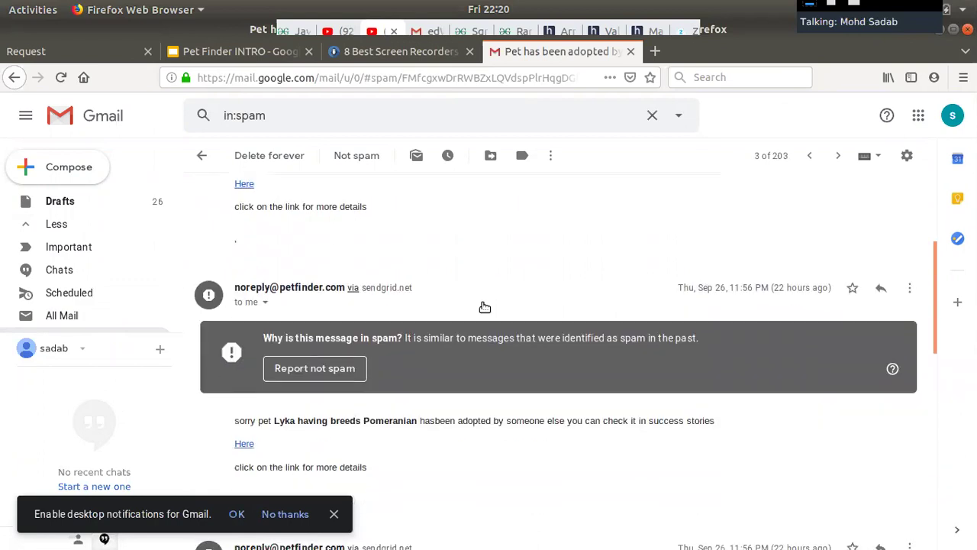
{"action": "scroll", "coordinate": [481, 345], "scroll_direction": "down", "scroll_amount": 7}
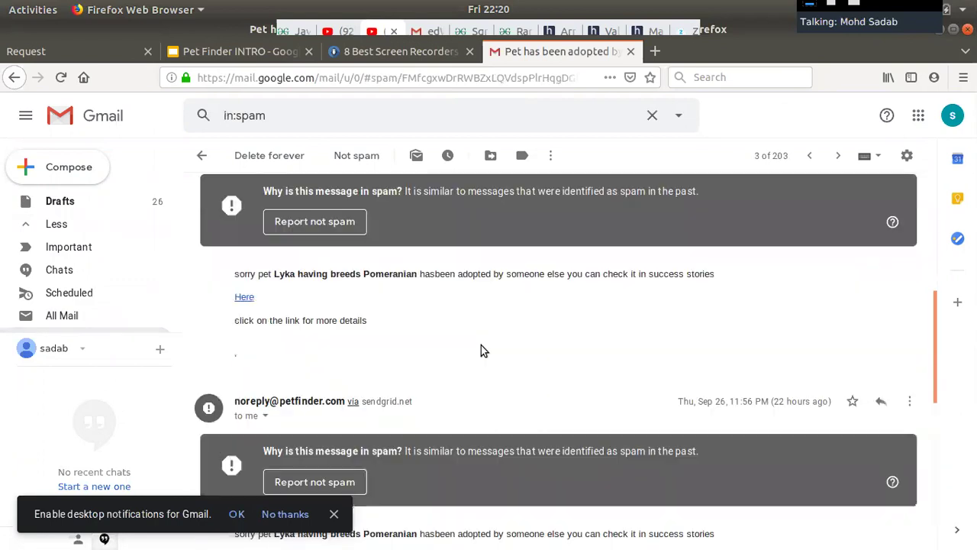
{"action": "scroll", "coordinate": [481, 345], "scroll_direction": "down", "scroll_amount": 3}
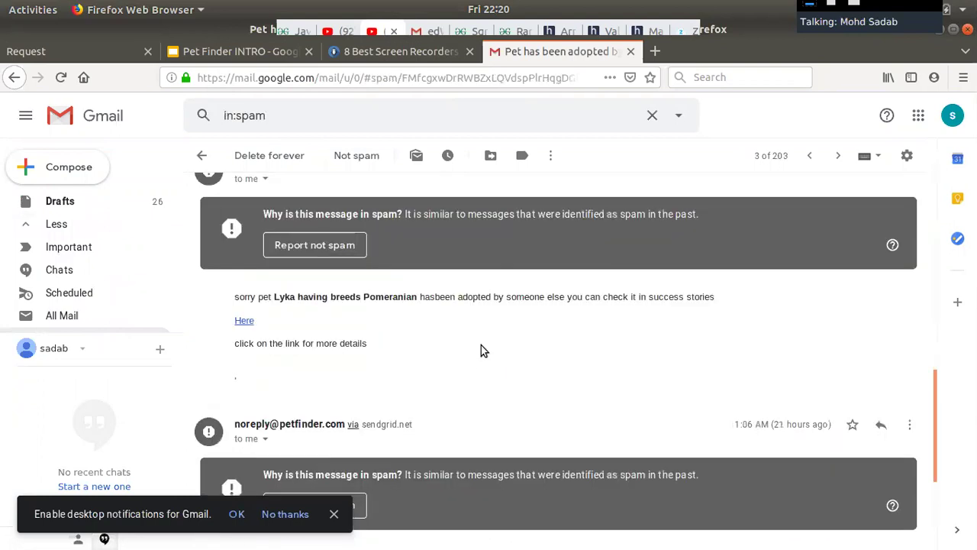
{"action": "scroll", "coordinate": [481, 345], "scroll_direction": "up", "scroll_amount": 4}
{"action": "scroll", "coordinate": [481, 347], "scroll_direction": "down", "scroll_amount": 7}
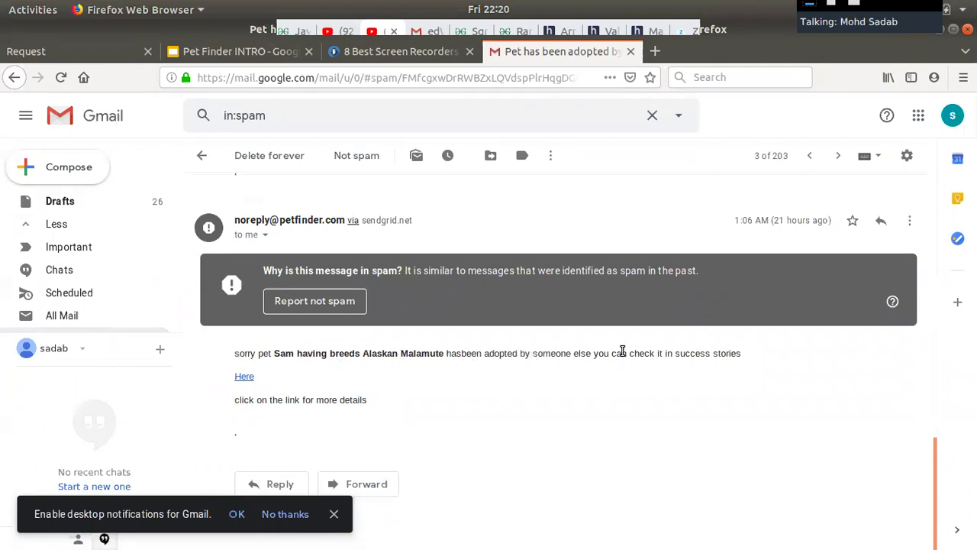
{"action": "scroll", "coordinate": [622, 351], "scroll_direction": "up", "scroll_amount": 10}
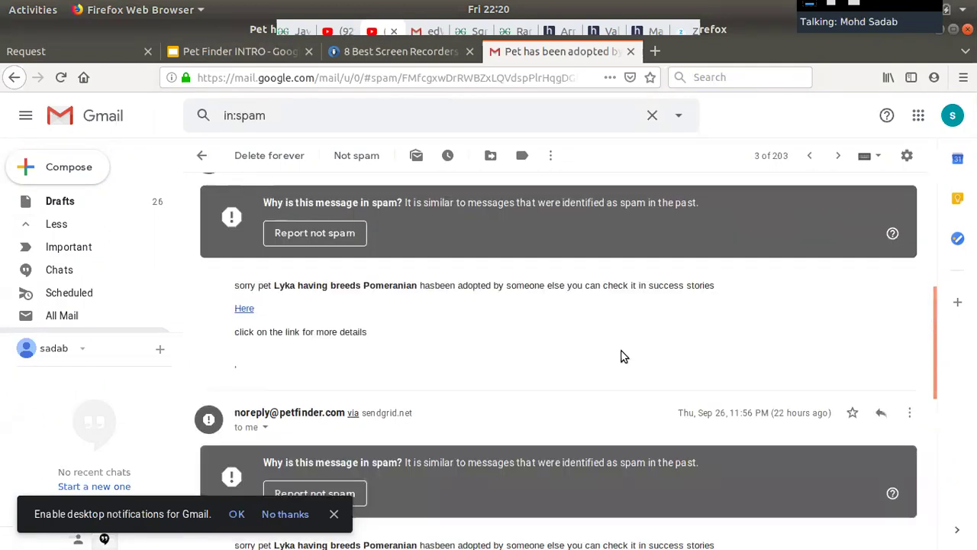
{"action": "scroll", "coordinate": [622, 353], "scroll_direction": "up", "scroll_amount": 3}
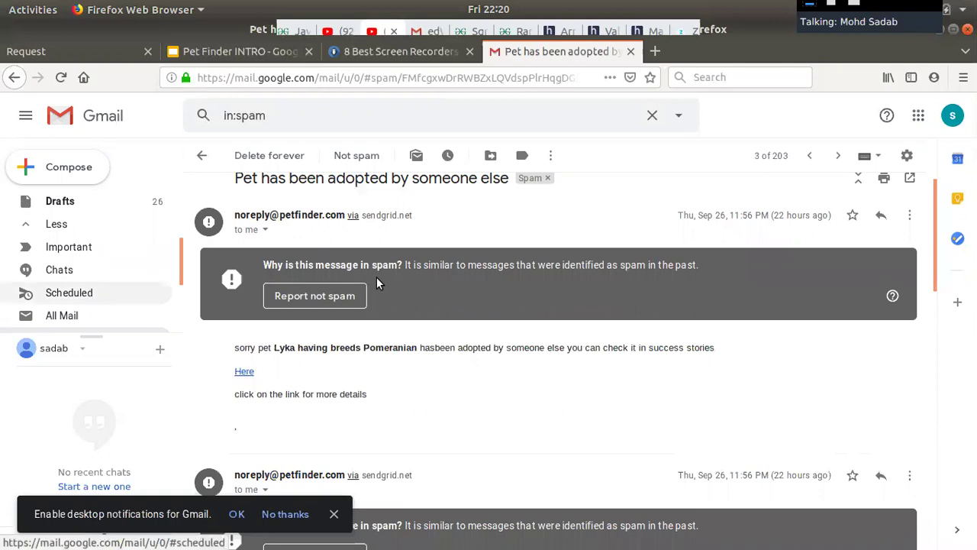
Highlight 'can check it in success stories' and open Pet Finder's adopted pets page.
{"action": "left_click_drag", "start_coordinate": [697, 350], "coordinate": [719, 353]}
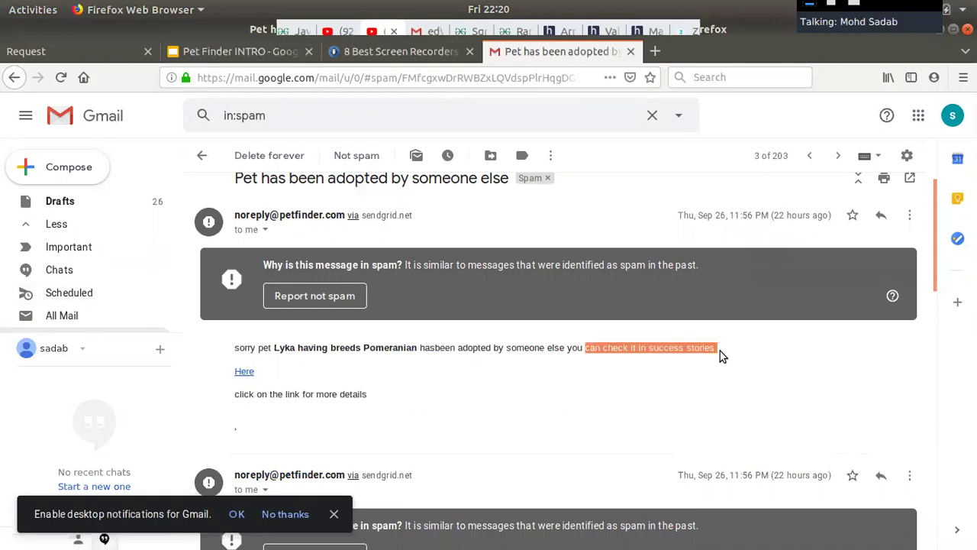
{"action": "left_click", "coordinate": [37, 54]}
{"action": "left_click", "coordinate": [609, 114]}
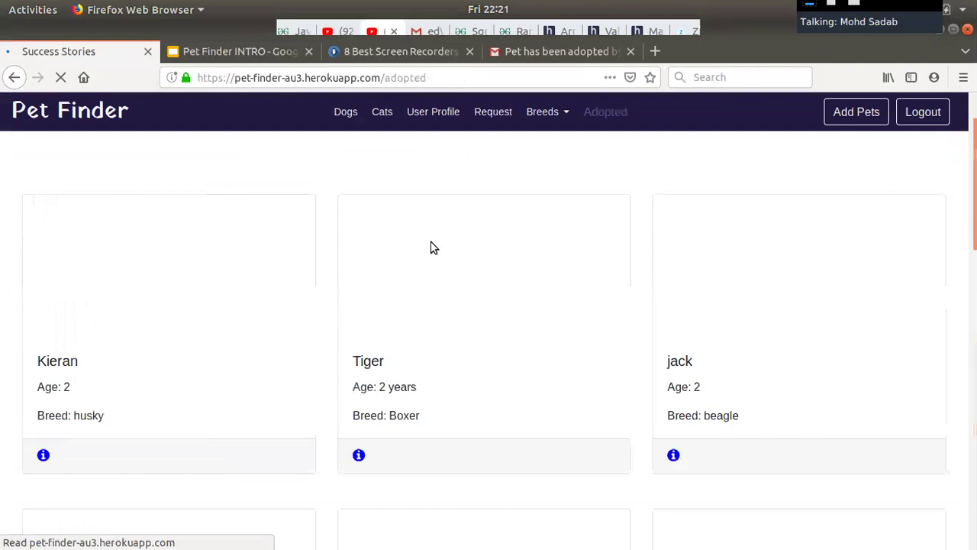
Scroll Success Stories down to Lyka the Pomeranian, then return to the Gmail notice.
{"action": "scroll", "coordinate": [428, 260], "scroll_direction": "down", "scroll_amount": 3}
{"action": "scroll", "coordinate": [422, 297], "scroll_direction": "down", "scroll_amount": 5}
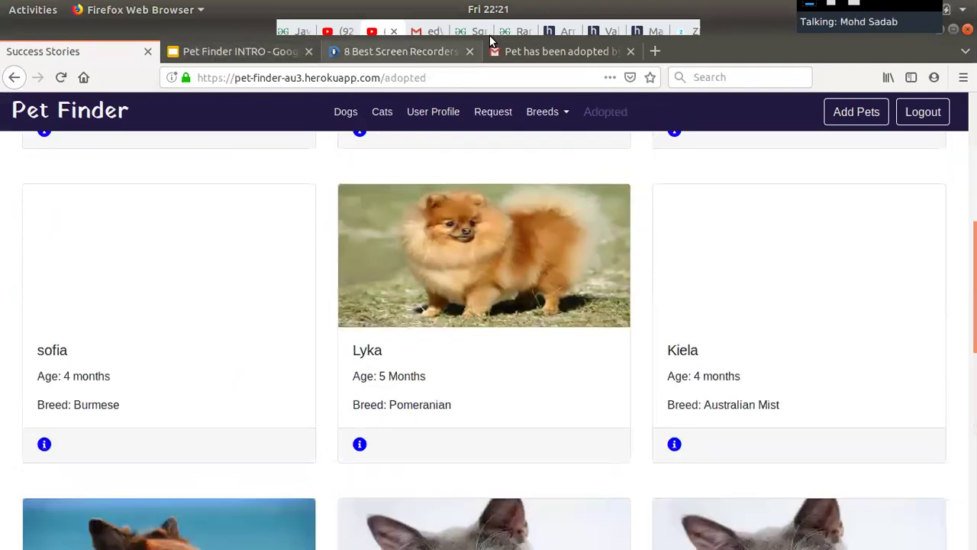
{"action": "left_click", "coordinate": [532, 48]}
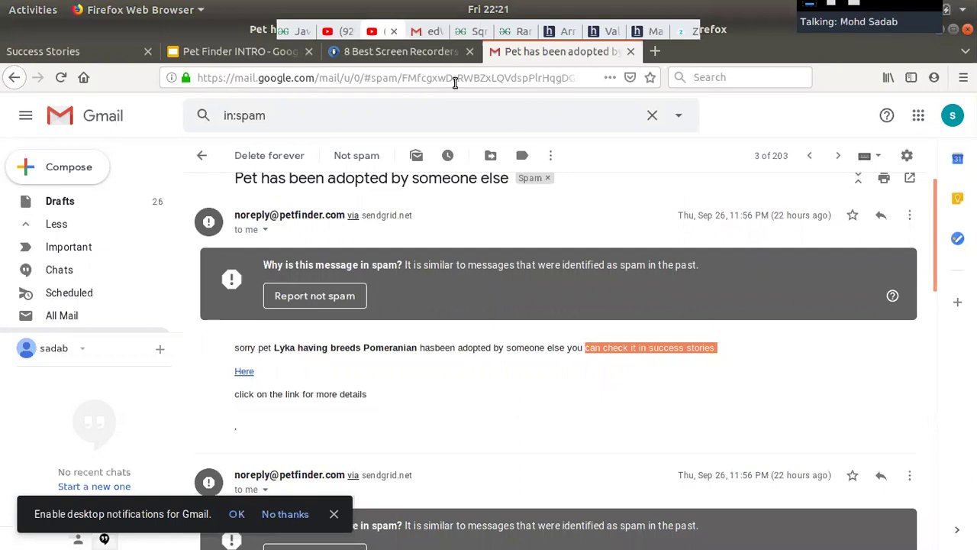
Open the noreply 'Request for pet adoption has been deleted' email from the Inbox.
{"action": "scroll", "coordinate": [67, 252], "scroll_direction": "up", "scroll_amount": 3}
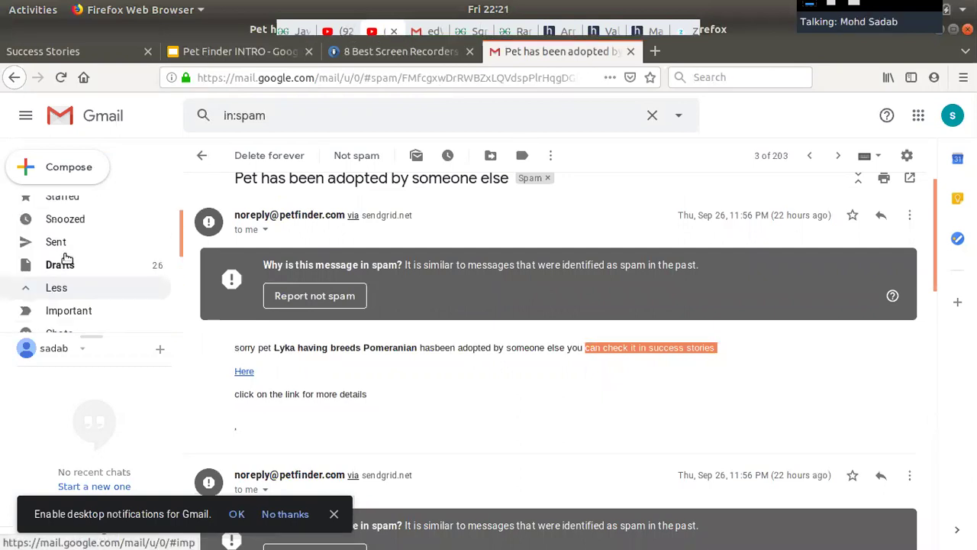
{"action": "left_click", "coordinate": [66, 218]}
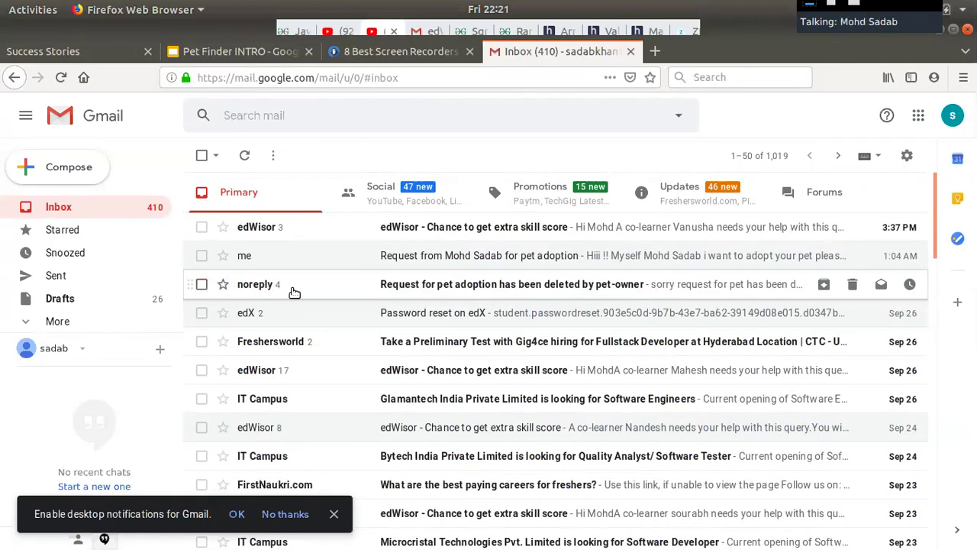
{"action": "left_click", "coordinate": [431, 290]}
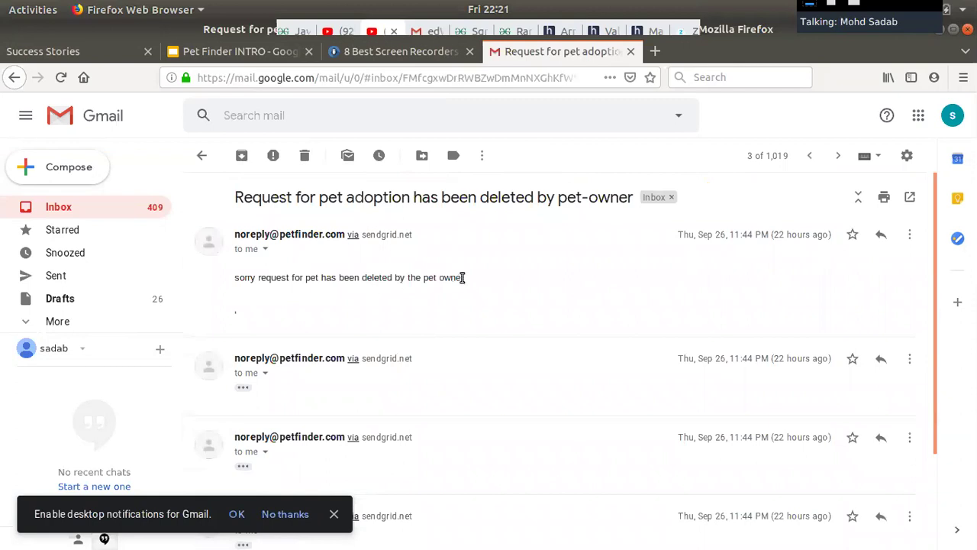
Highlight the email's header and message line, then return to the inbox list.
{"action": "left_click_drag", "start_coordinate": [464, 279], "coordinate": [245, 281]}
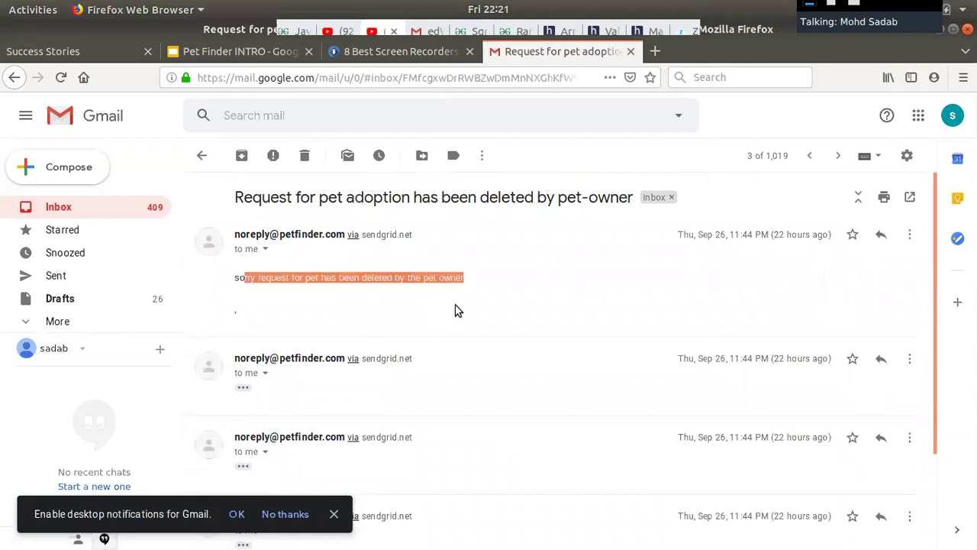
{"action": "scroll", "coordinate": [457, 310], "scroll_direction": "down", "scroll_amount": 1}
{"action": "scroll", "coordinate": [457, 310], "scroll_direction": "down", "scroll_amount": 2}
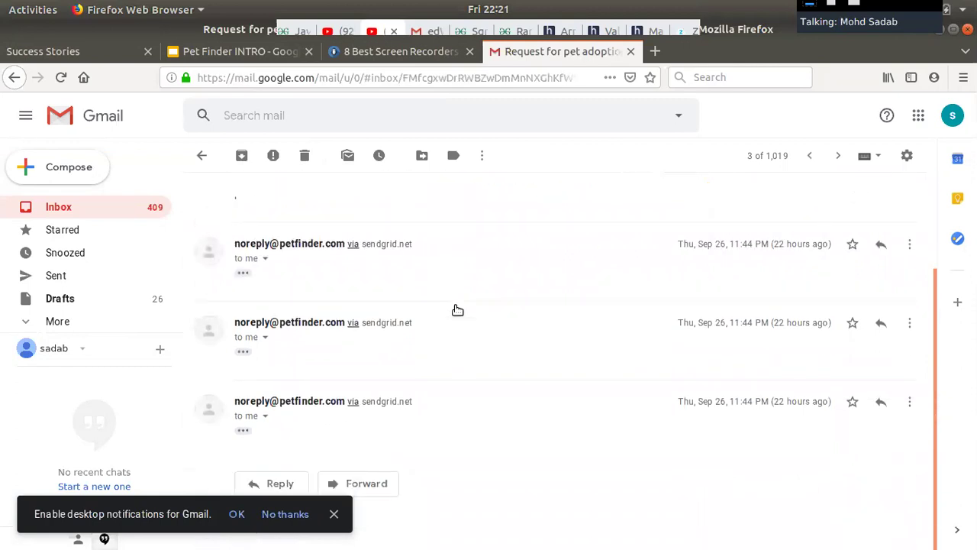
{"action": "scroll", "coordinate": [457, 310], "scroll_direction": "up", "scroll_amount": 3}
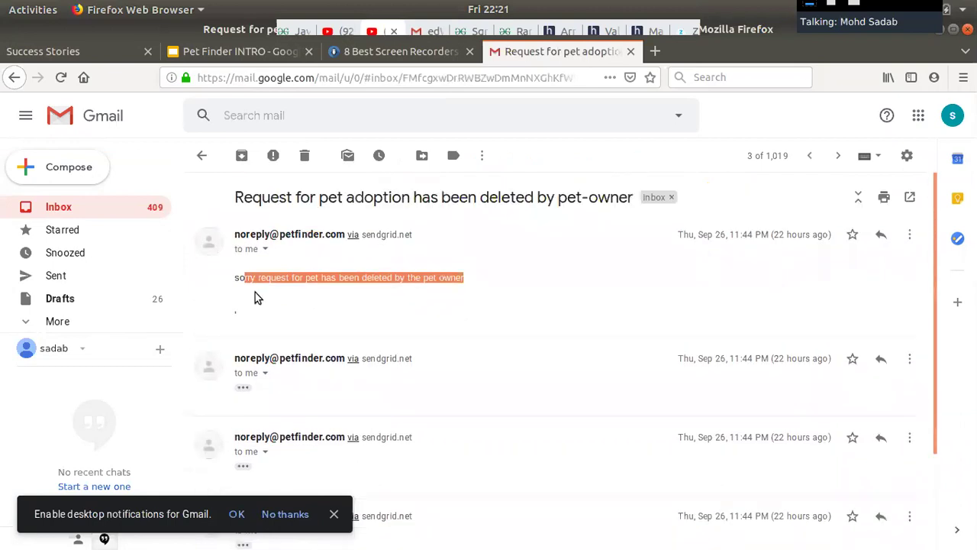
{"action": "left_click", "coordinate": [257, 298]}
{"action": "left_click_drag", "start_coordinate": [229, 285], "coordinate": [467, 277]}
{"action": "left_click", "coordinate": [471, 284]}
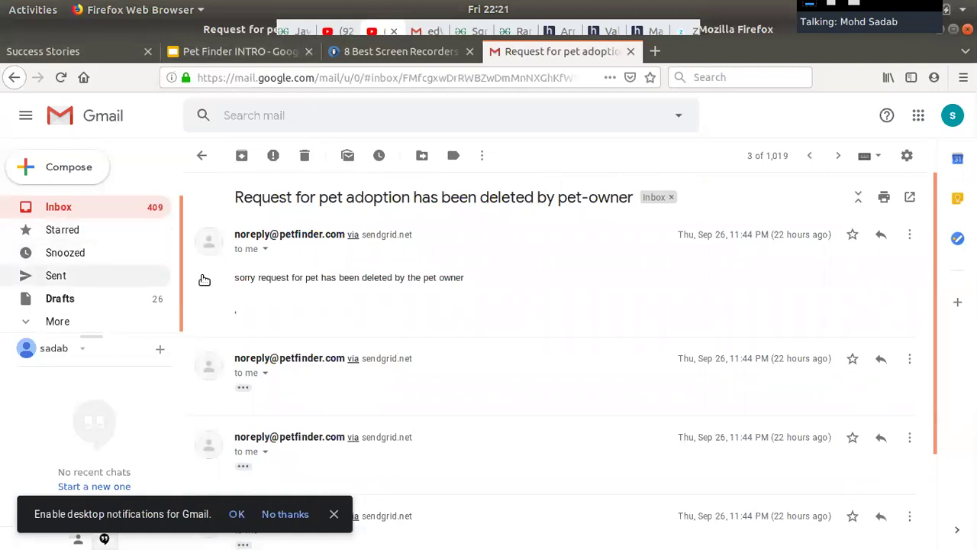
{"action": "left_click", "coordinate": [86, 208]}
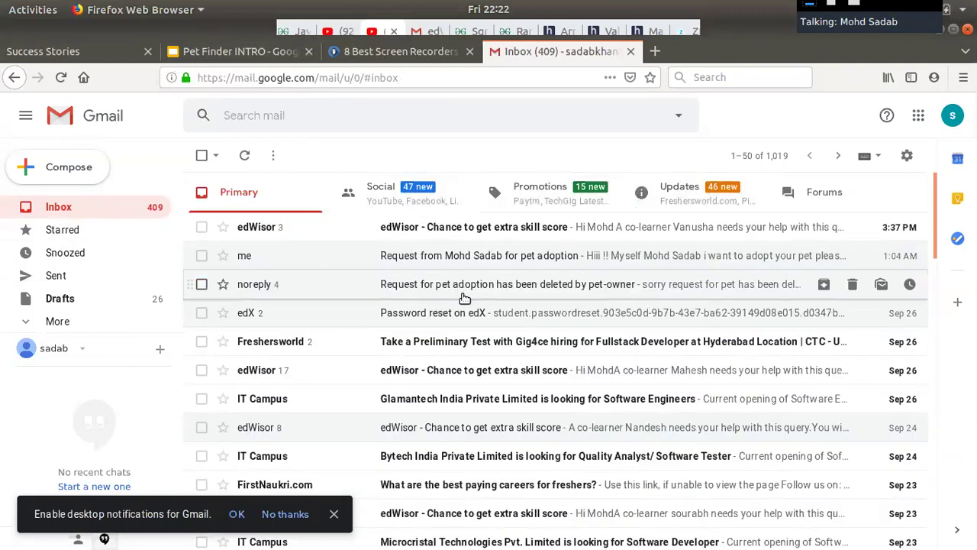
{"action": "scroll", "coordinate": [462, 294], "scroll_direction": "down", "scroll_amount": 2}
{"action": "scroll", "coordinate": [461, 267], "scroll_direction": "up", "scroll_amount": 2}
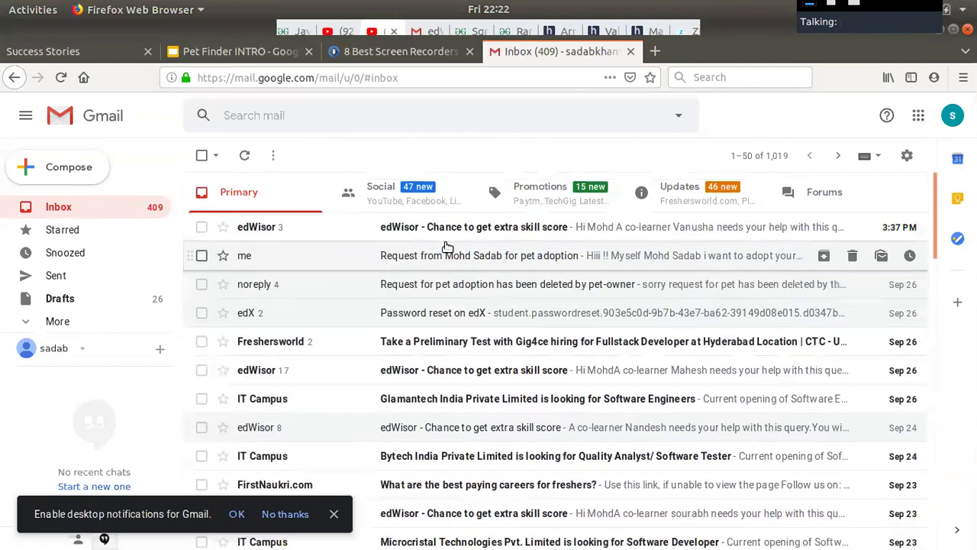
{"action": "left_click", "coordinate": [245, 156]}
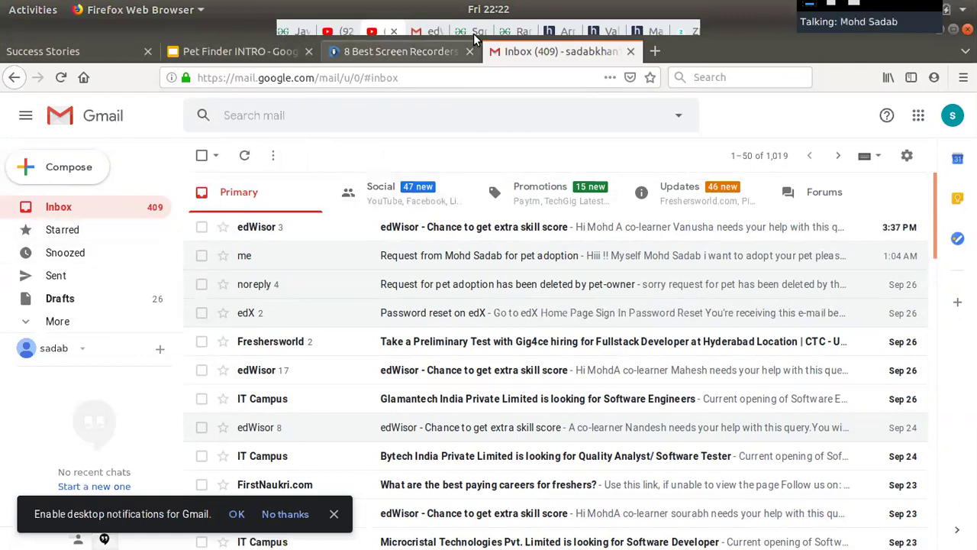
{"action": "left_click", "coordinate": [649, 34]}
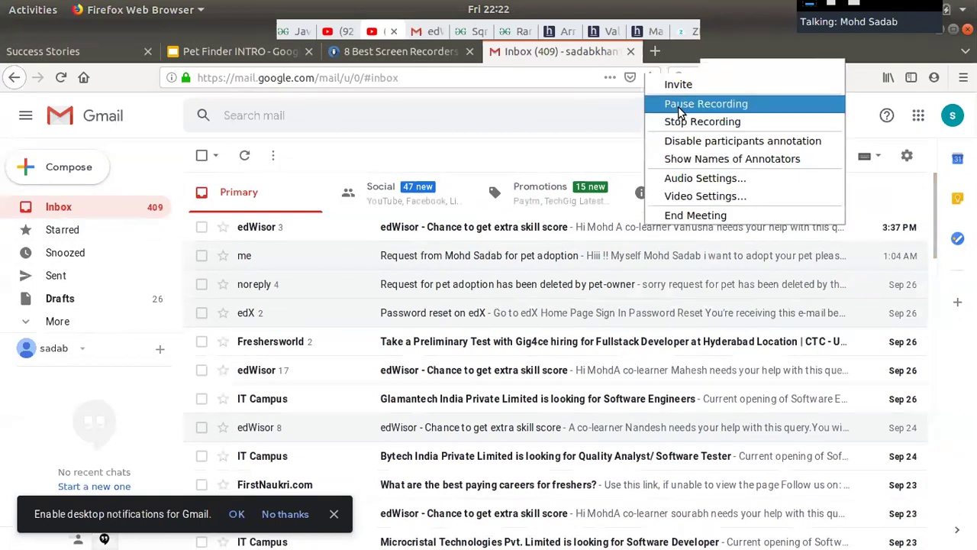